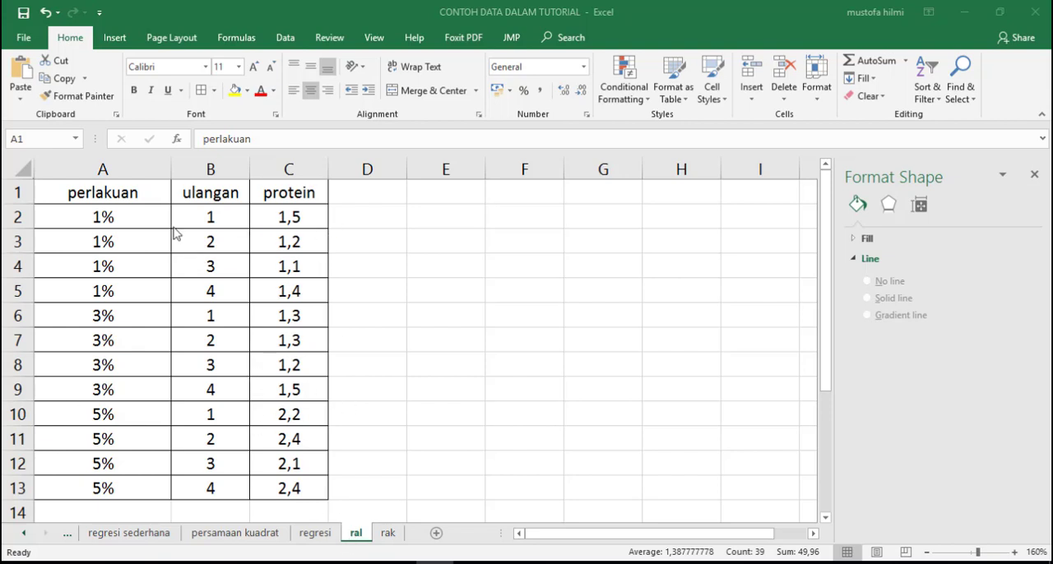
- Switch to the empty SPSS data editor and open the Excel workbook CONTOH DATA DALAM TUTORIAL.xlsx from the Desktop
{"action": "mouse_move", "coordinate": [320, 563]}
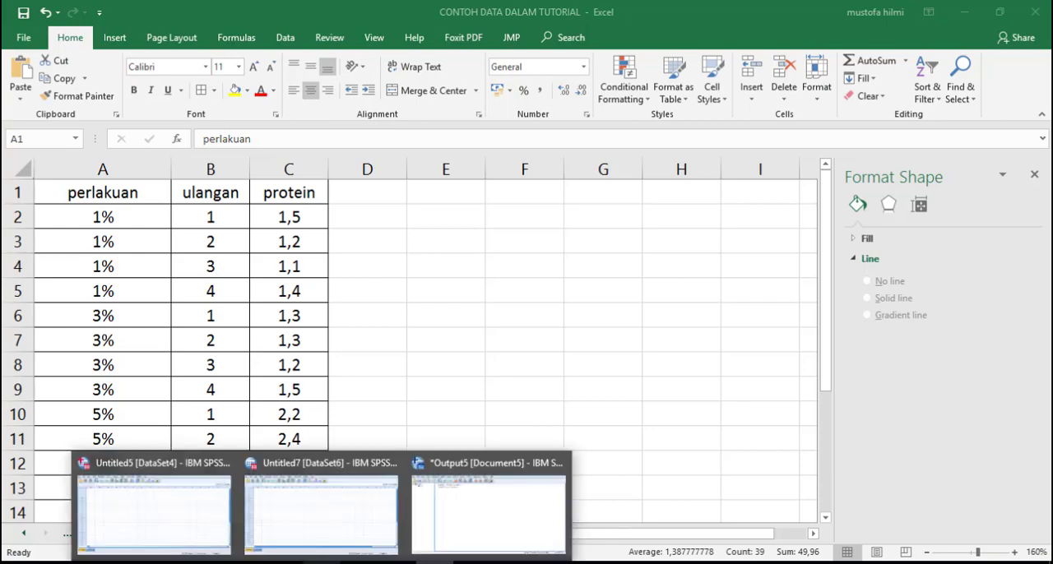
{"action": "left_click", "coordinate": [152, 505]}
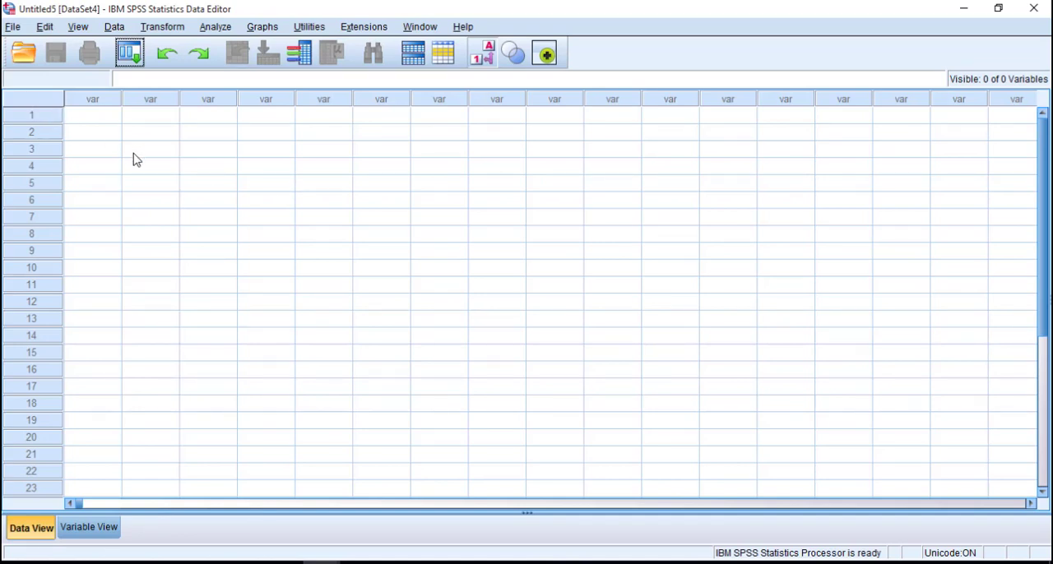
{"action": "left_click", "coordinate": [12, 28]}
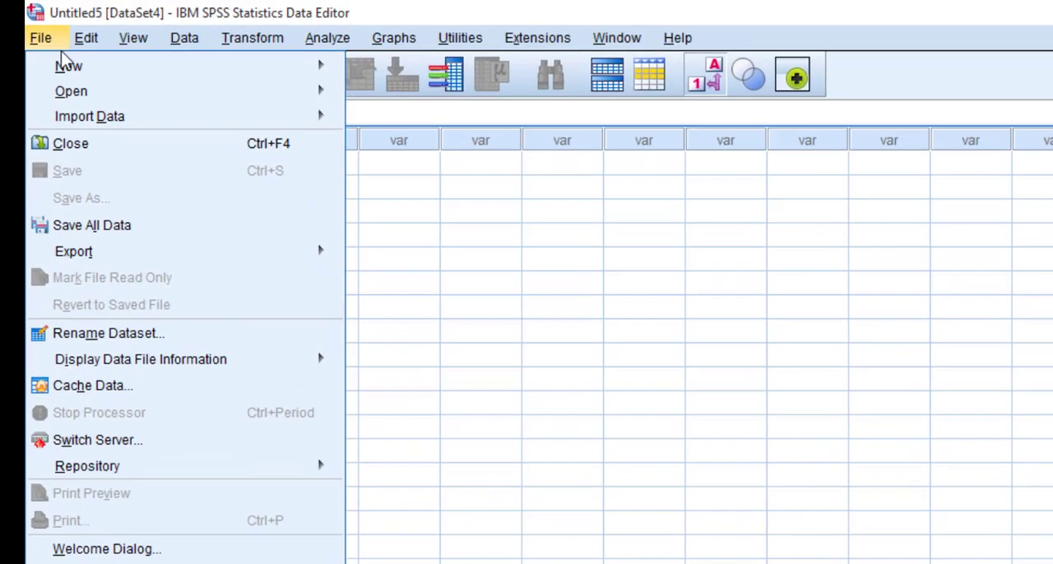
{"action": "mouse_move", "coordinate": [195, 68]}
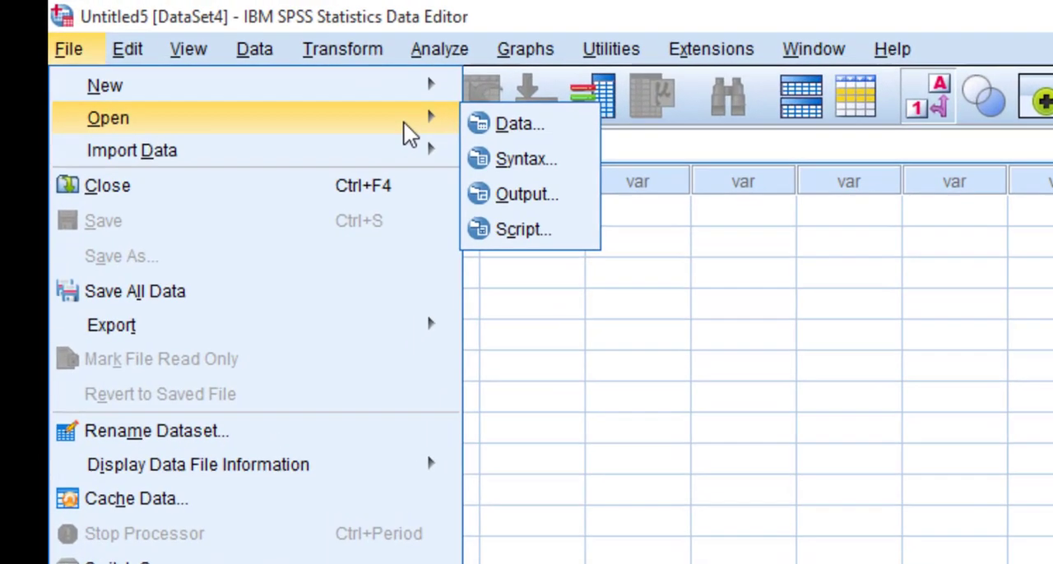
{"action": "left_click", "coordinate": [491, 124]}
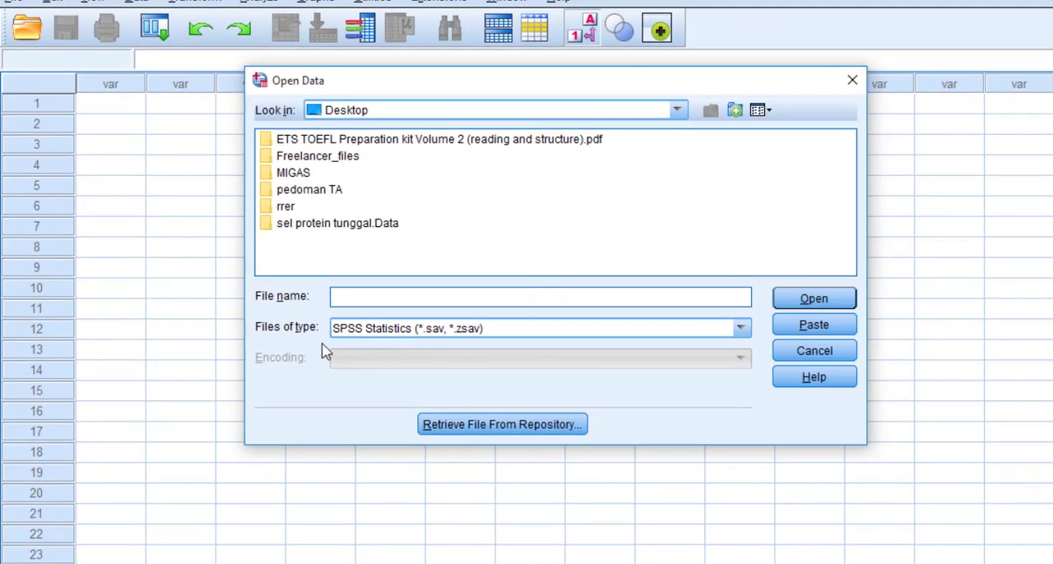
{"action": "left_click", "coordinate": [461, 335]}
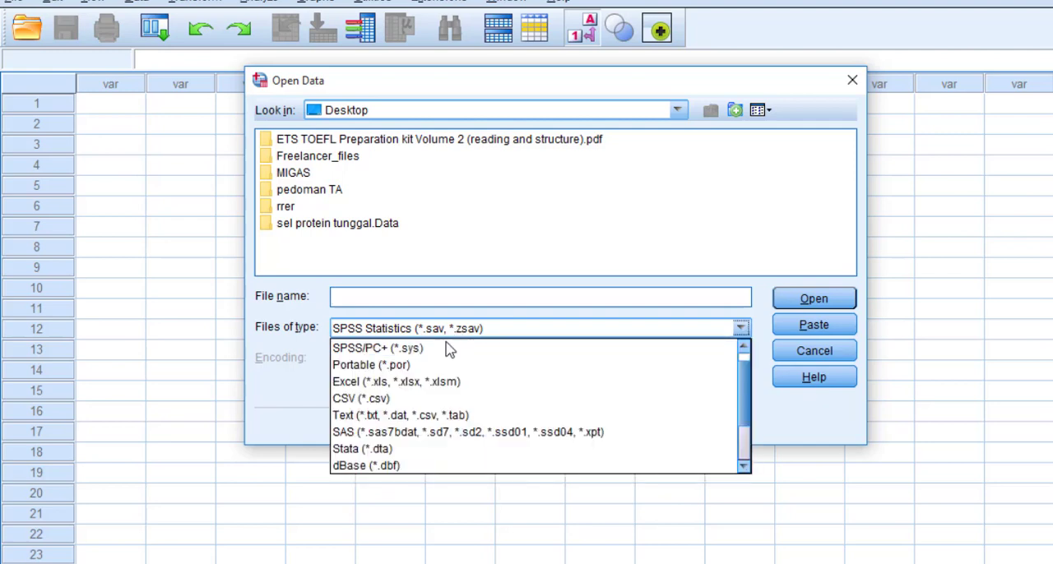
{"action": "left_click", "coordinate": [433, 384]}
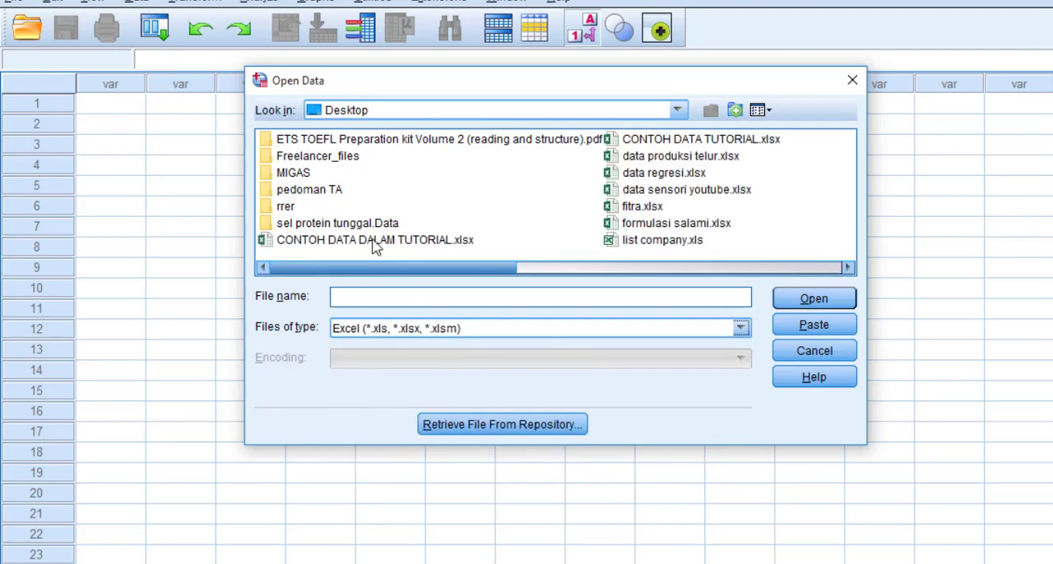
{"action": "left_click", "coordinate": [436, 245]}
{"action": "left_click", "coordinate": [813, 299]}
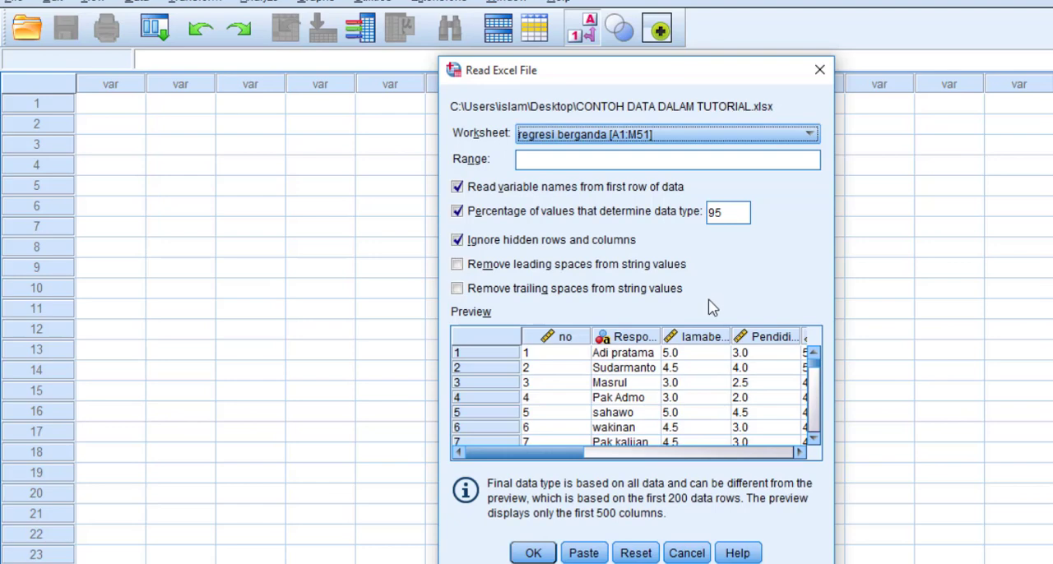
- Import the ral [A1:C13] worksheet from the workbook as a dataset
{"action": "left_click", "coordinate": [638, 138]}
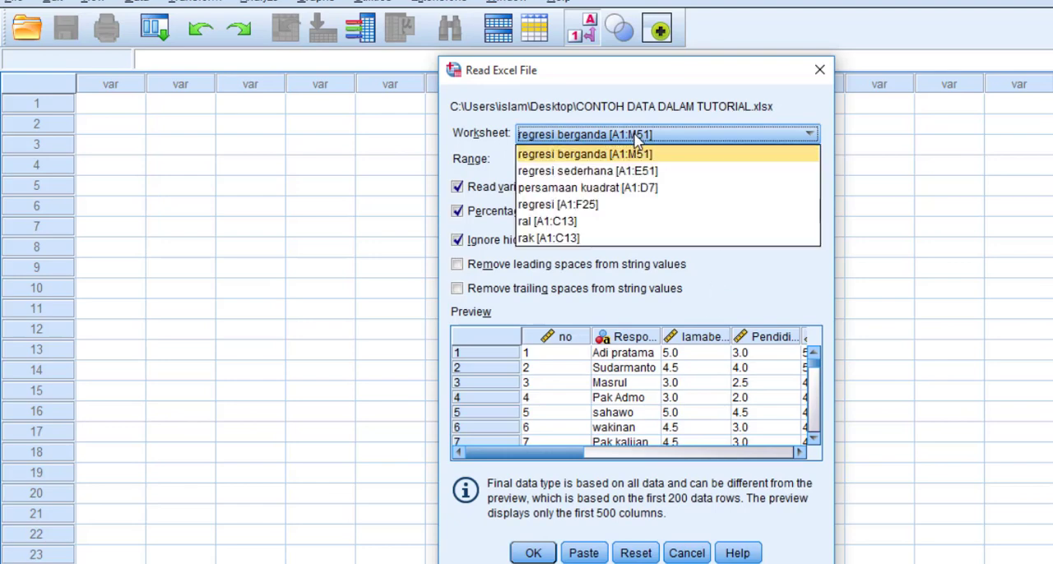
{"action": "left_click", "coordinate": [553, 222]}
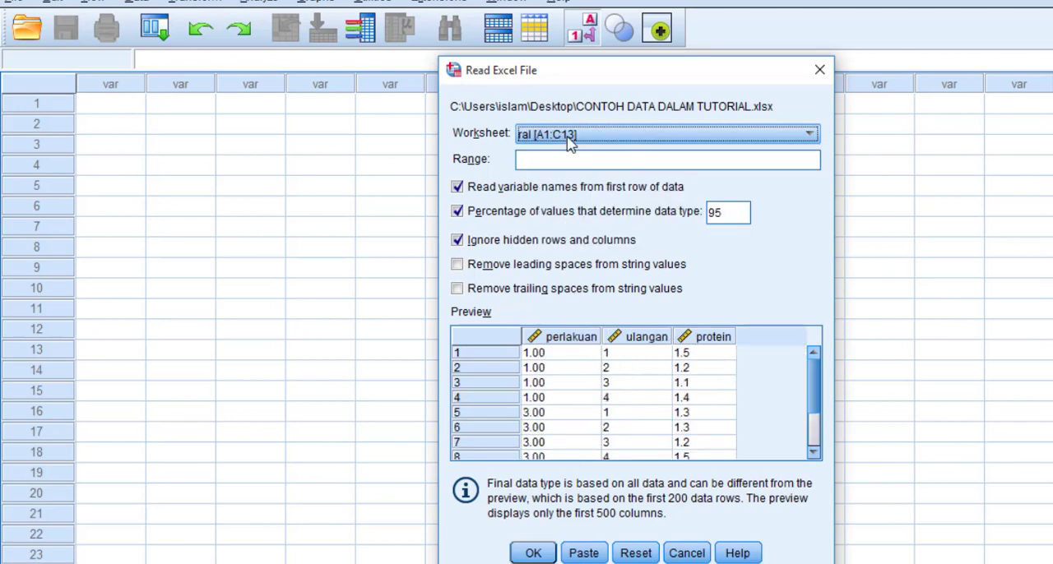
{"action": "left_click", "coordinate": [534, 553]}
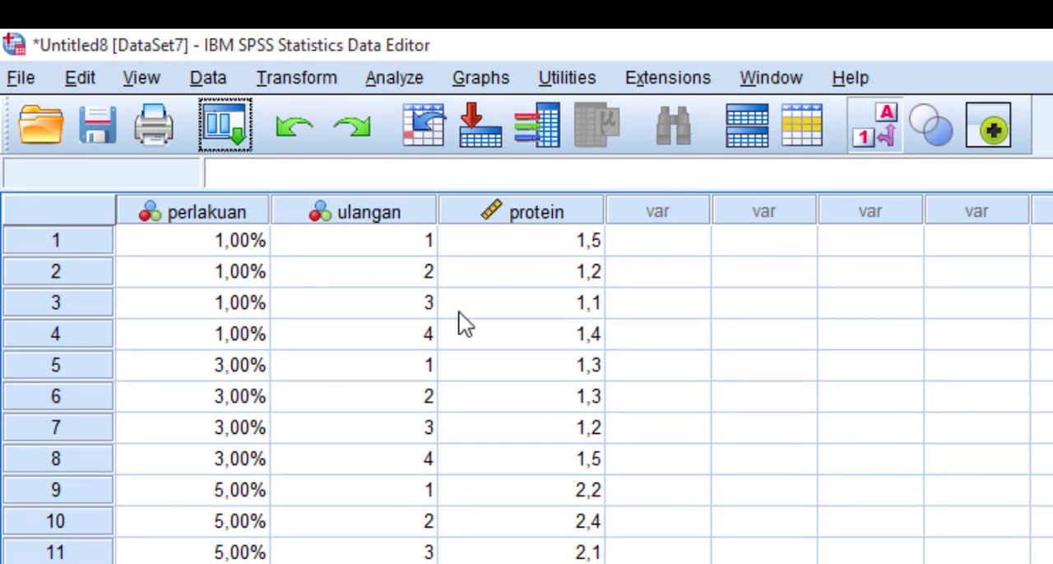
- Set up a One-Way ANOVA with protein as the dependent variable and perlakuan as the factor
{"action": "mouse_move", "coordinate": [409, 222]}
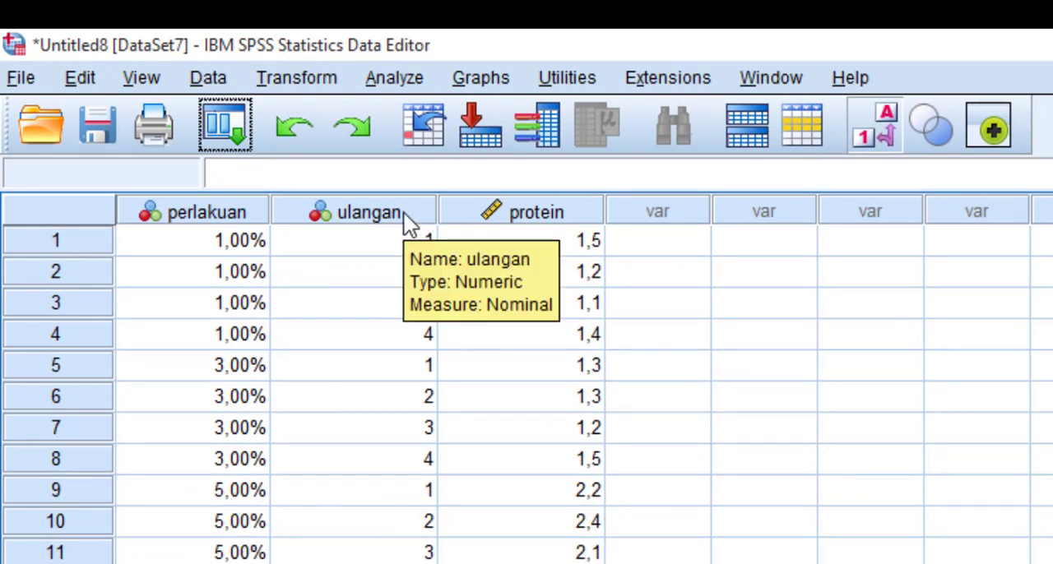
{"action": "left_click", "coordinate": [402, 77]}
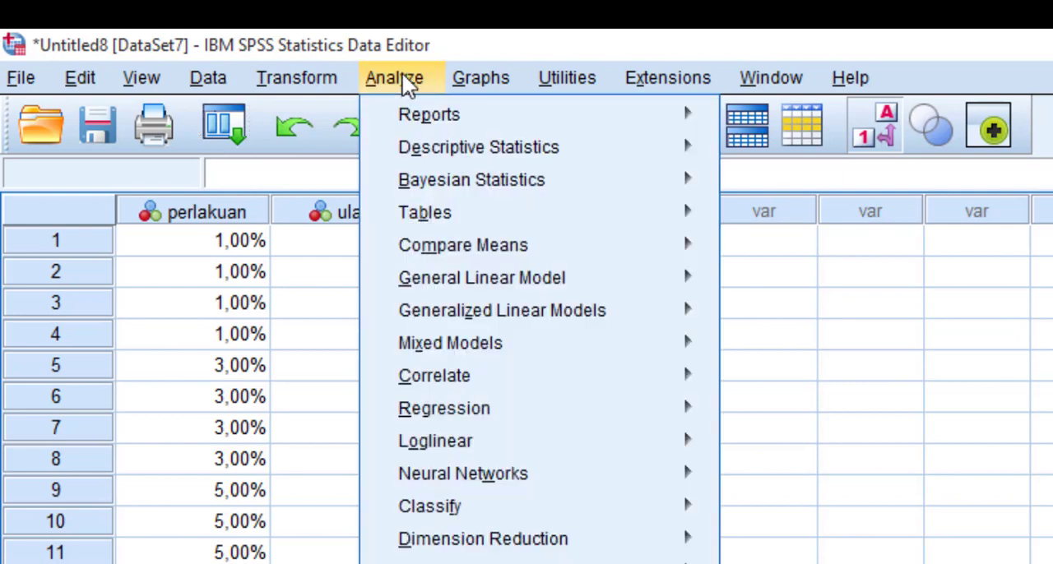
{"action": "mouse_move", "coordinate": [580, 262]}
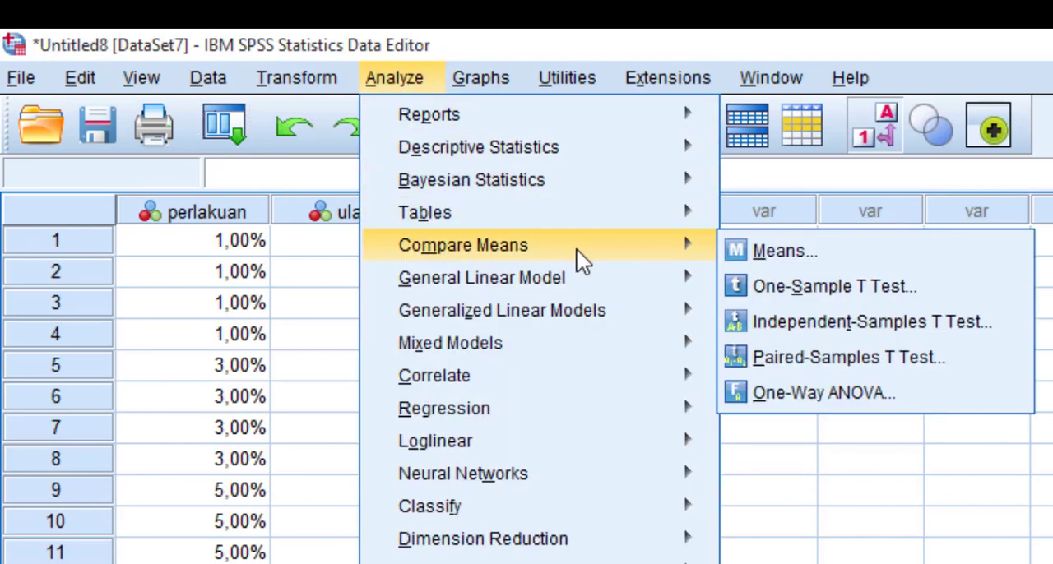
{"action": "left_click", "coordinate": [135, 39]}
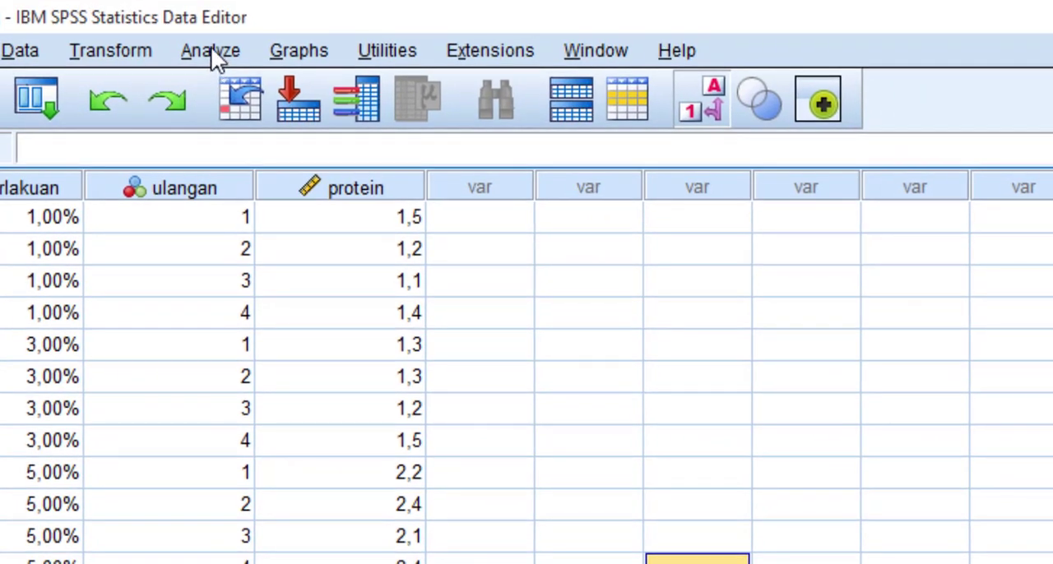
{"action": "left_click", "coordinate": [211, 51]}
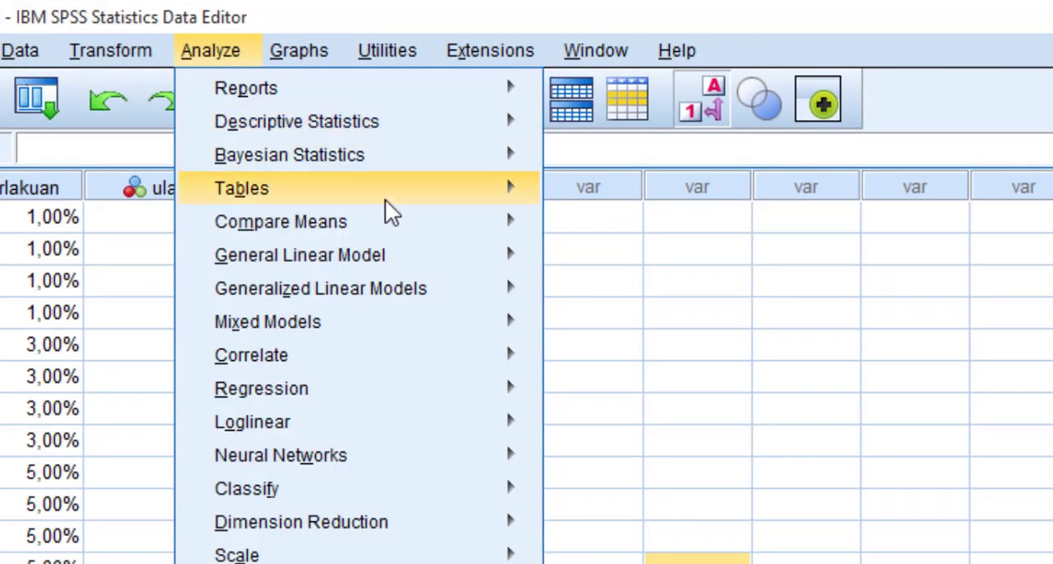
{"action": "mouse_move", "coordinate": [418, 224]}
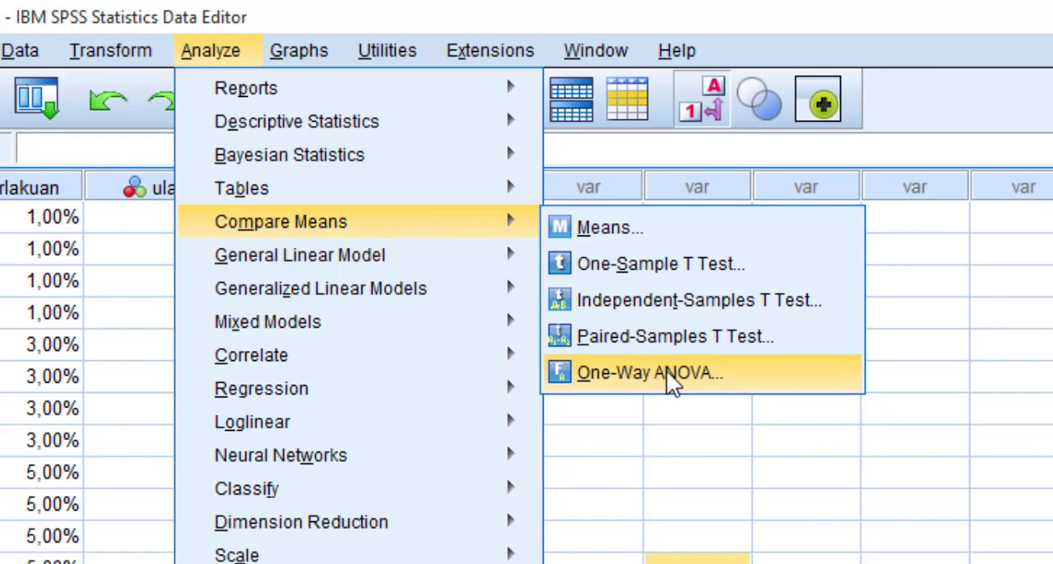
{"action": "left_click", "coordinate": [826, 375]}
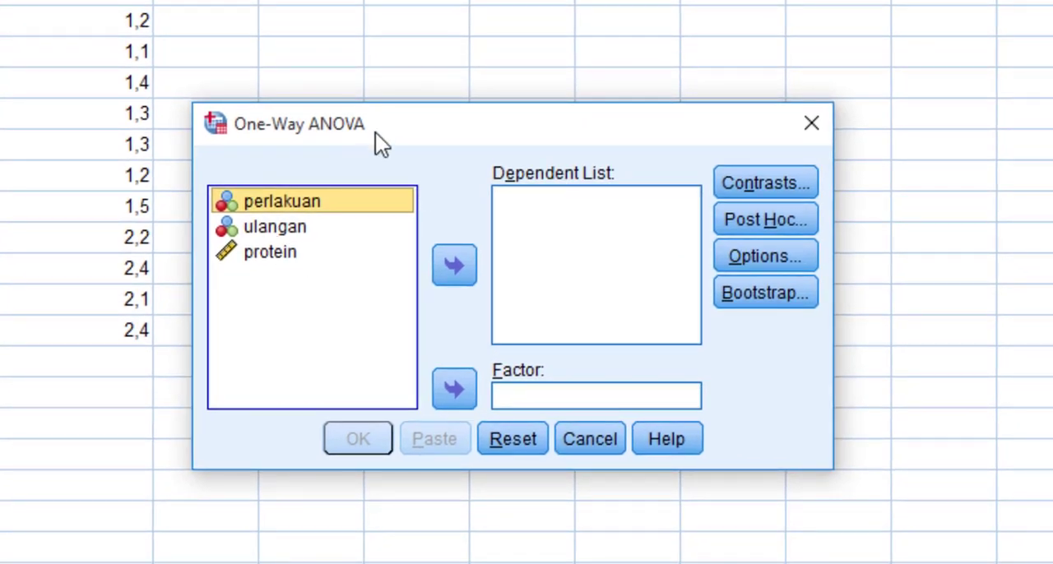
{"action": "left_click_drag", "start_coordinate": [378, 133], "coordinate": [312, 6]}
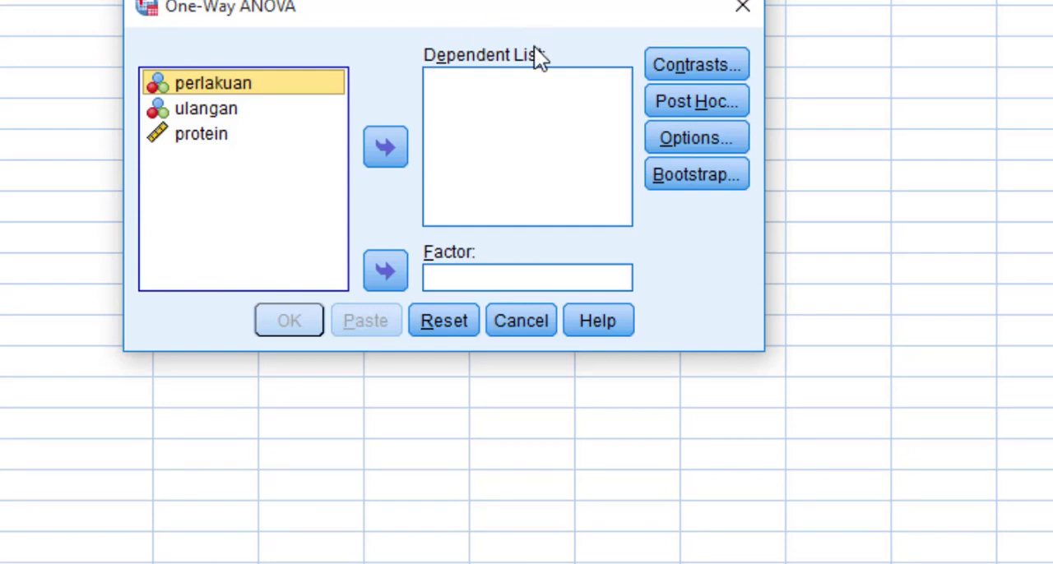
{"action": "left_click", "coordinate": [209, 136]}
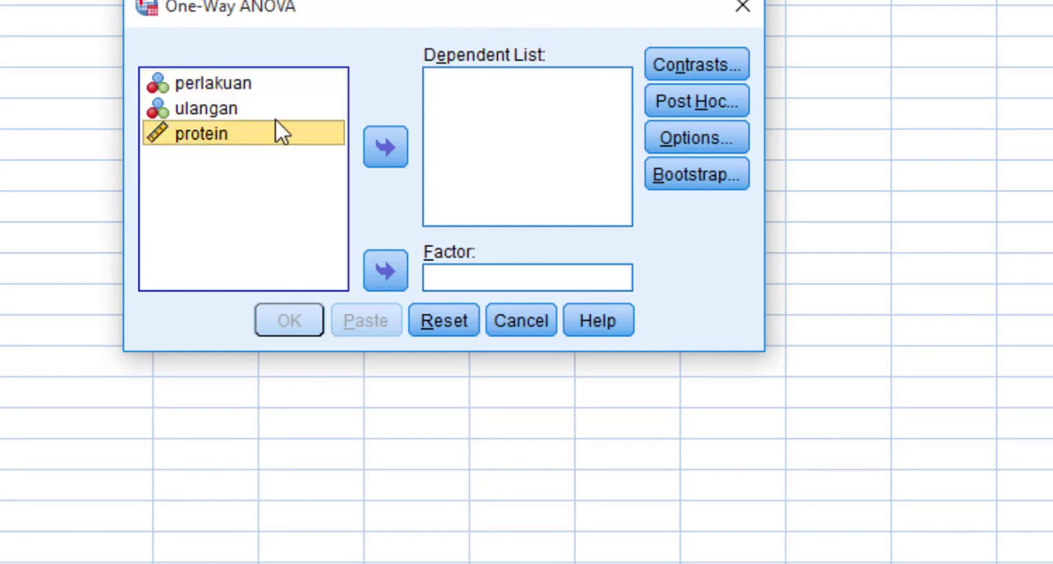
{"action": "left_click_drag", "start_coordinate": [267, 156], "coordinate": [494, 165]}
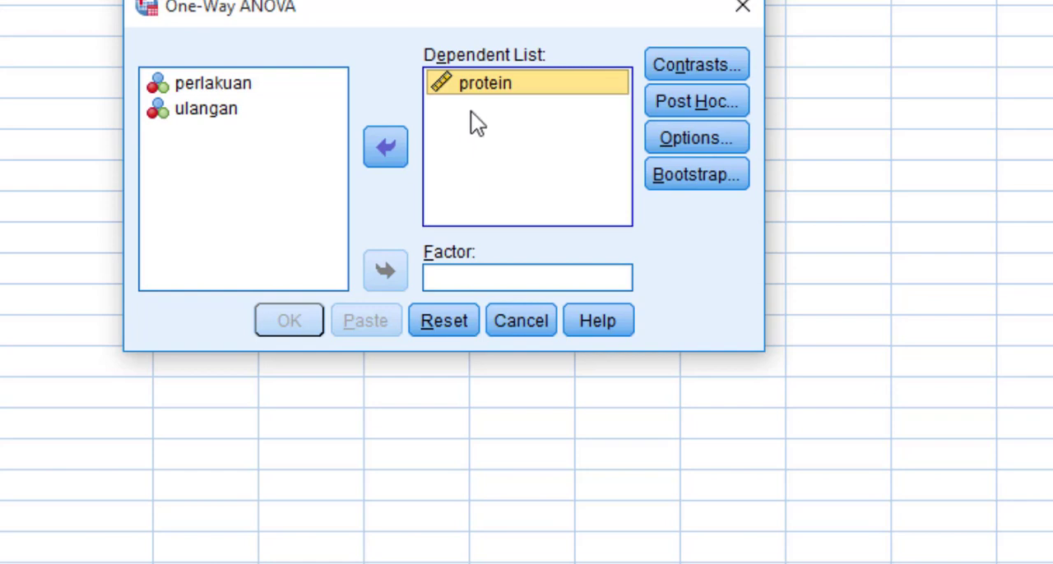
{"action": "left_click", "coordinate": [383, 144]}
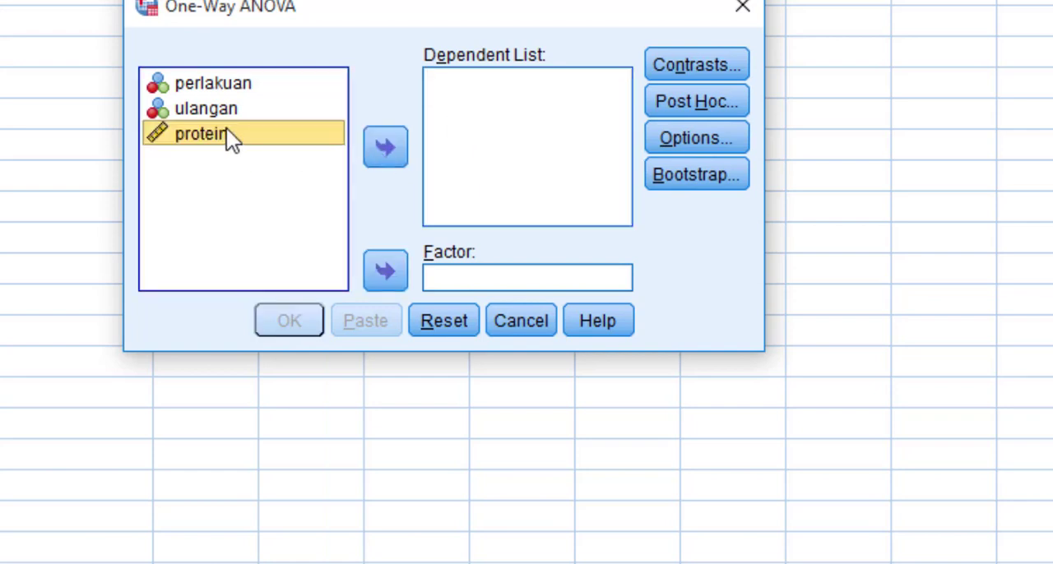
{"action": "left_click", "coordinate": [385, 148]}
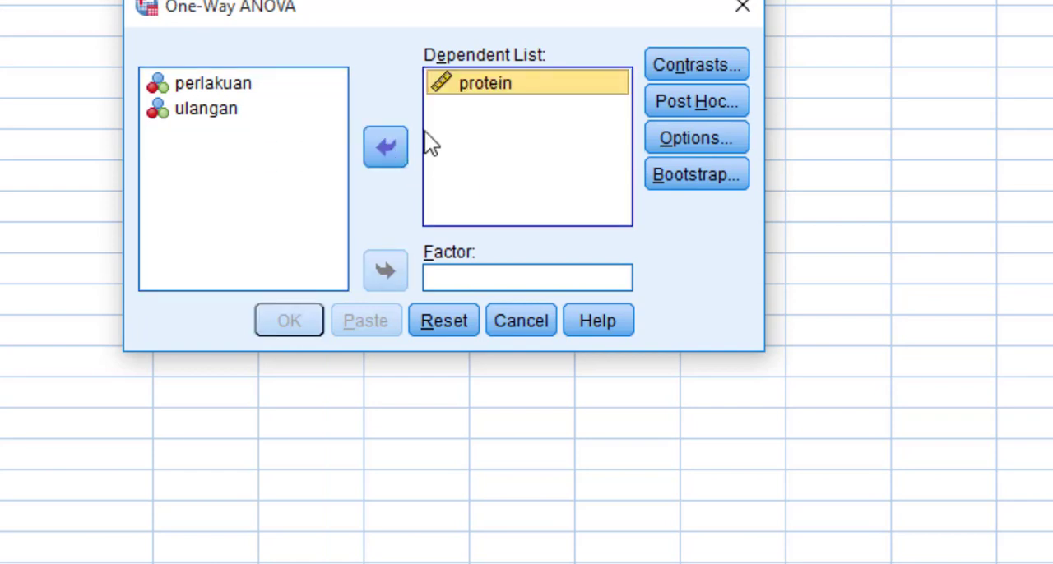
{"action": "left_click", "coordinate": [239, 79]}
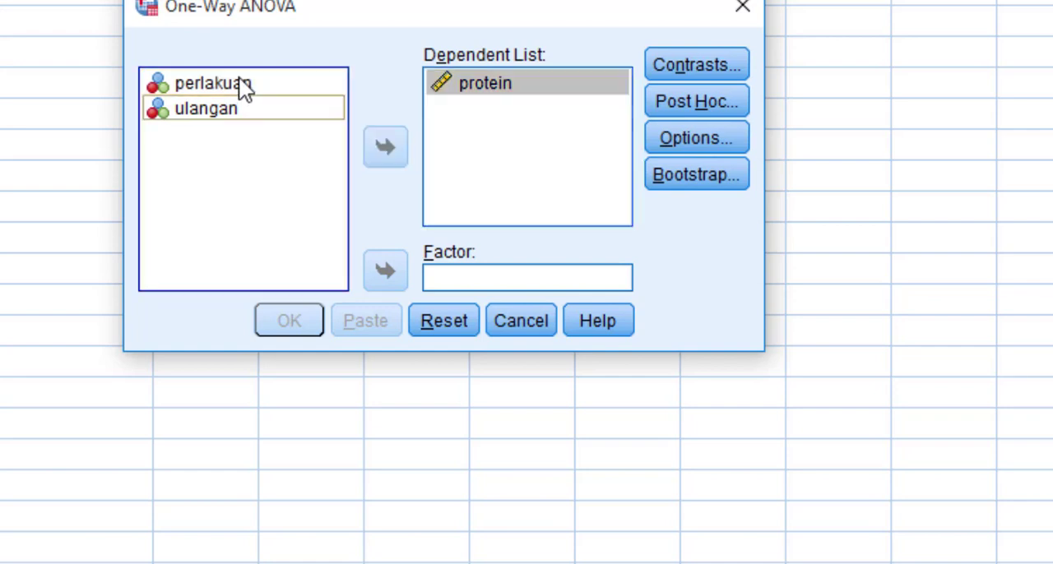
{"action": "left_click", "coordinate": [387, 271]}
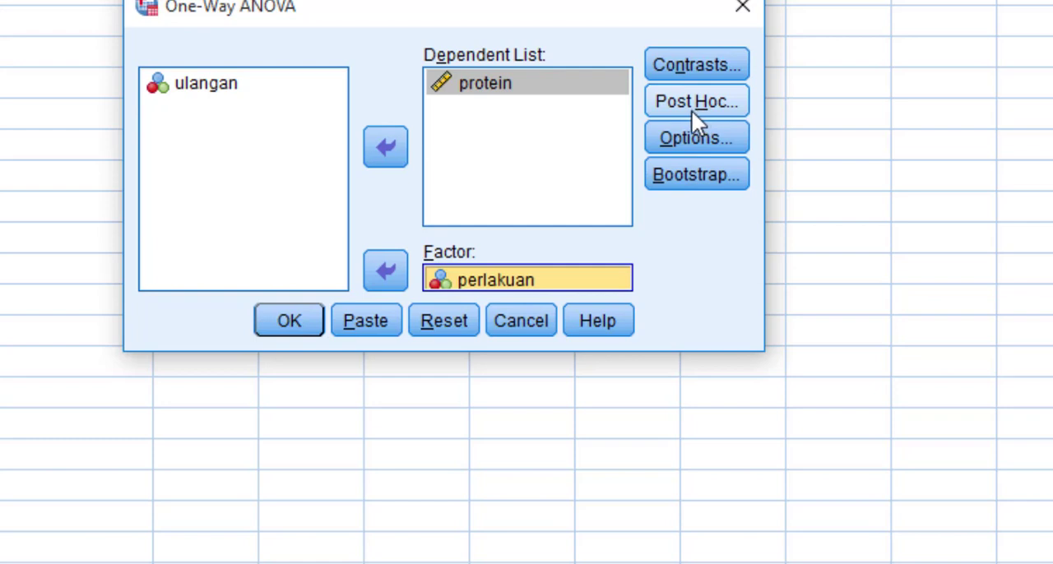
{"action": "left_click", "coordinate": [672, 69]}
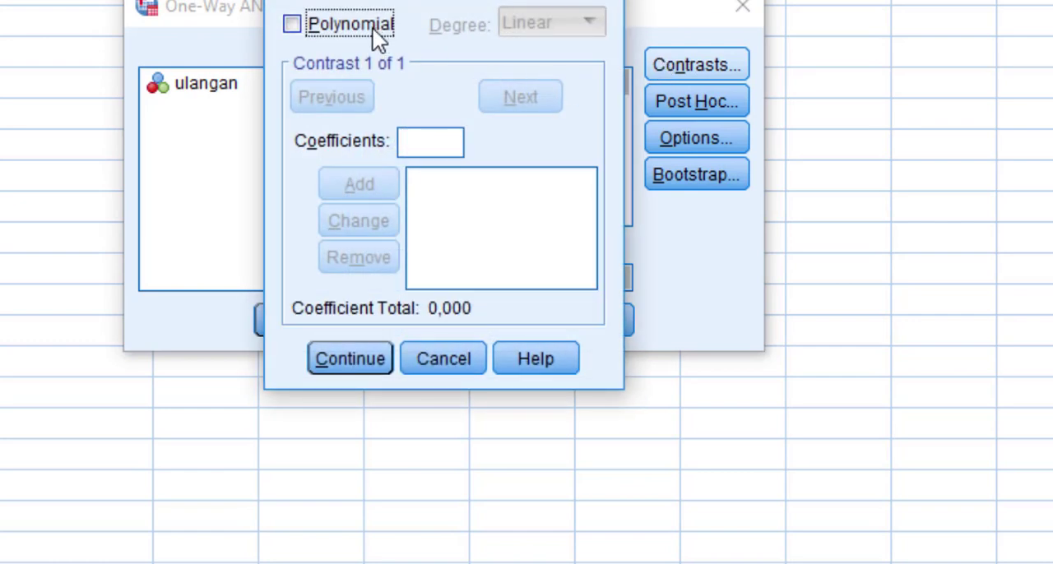
{"action": "left_click", "coordinate": [357, 25]}
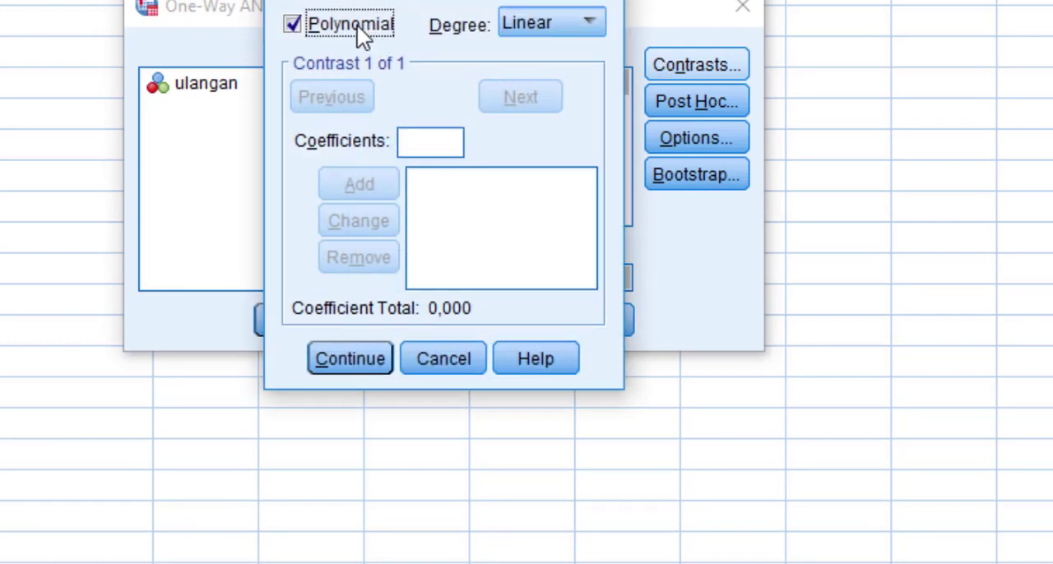
{"action": "left_click", "coordinate": [356, 26]}
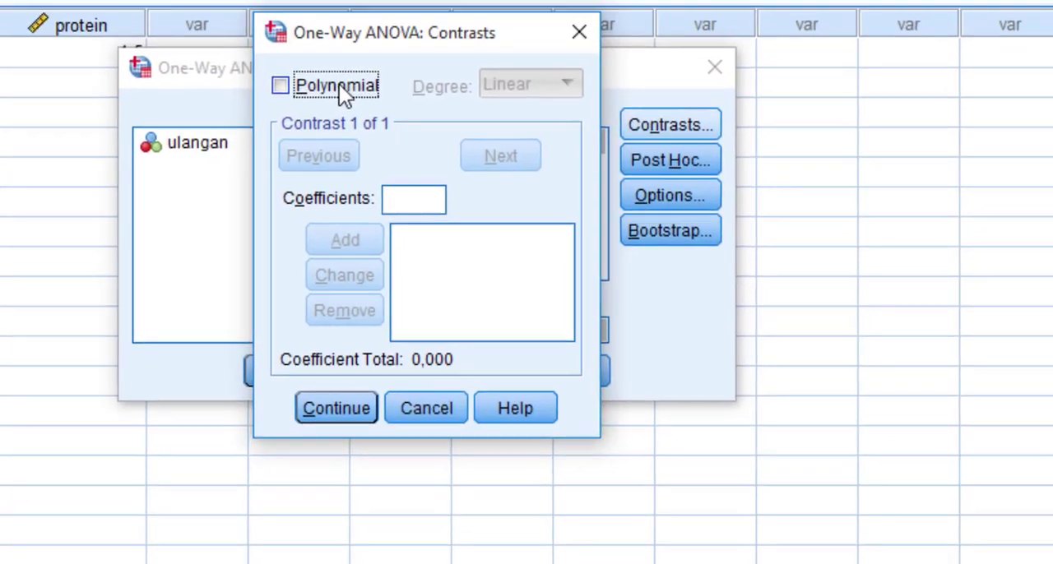
{"action": "left_click", "coordinate": [352, 25]}
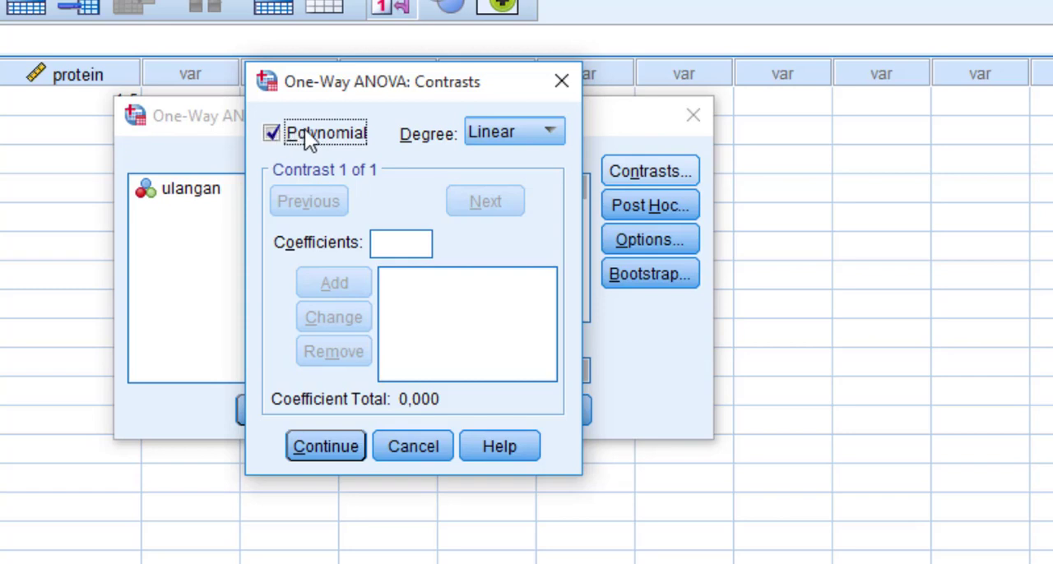
{"action": "left_click", "coordinate": [394, 459]}
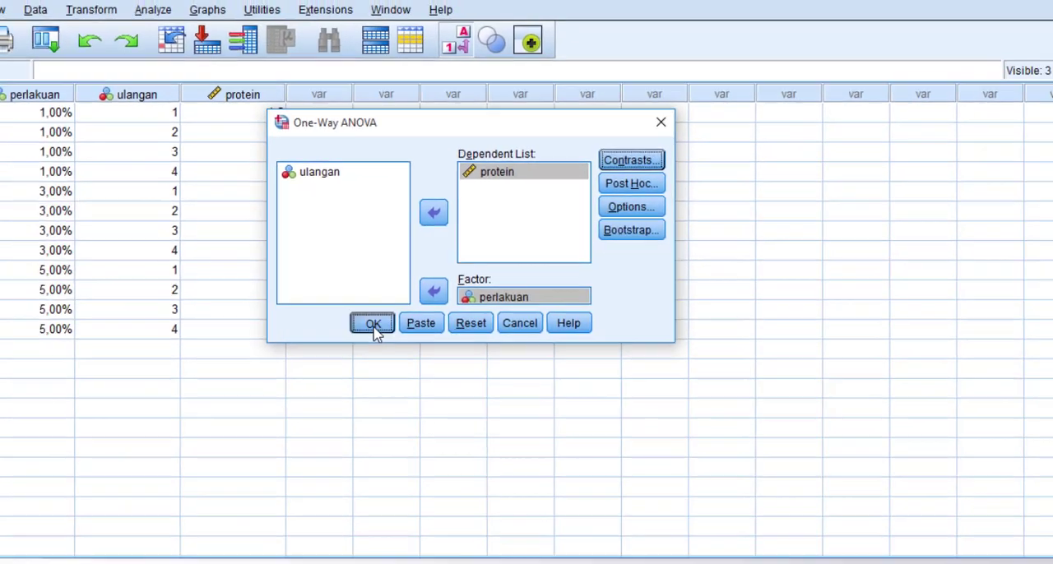
- Run the One-Way ANOVA and copy the ANOVA table from the output
{"action": "left_click", "coordinate": [268, 410]}
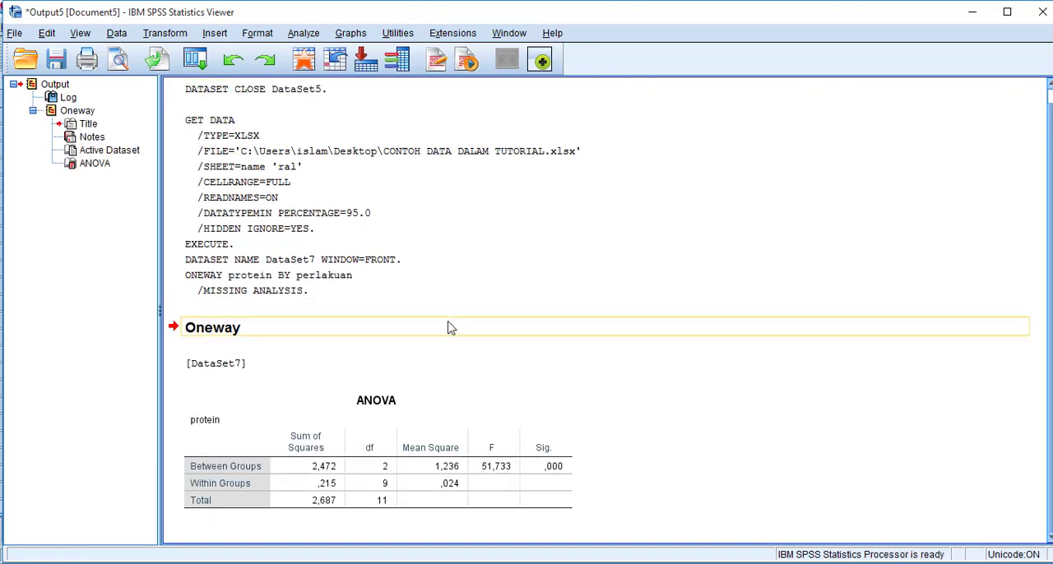
{"action": "left_click", "coordinate": [387, 509]}
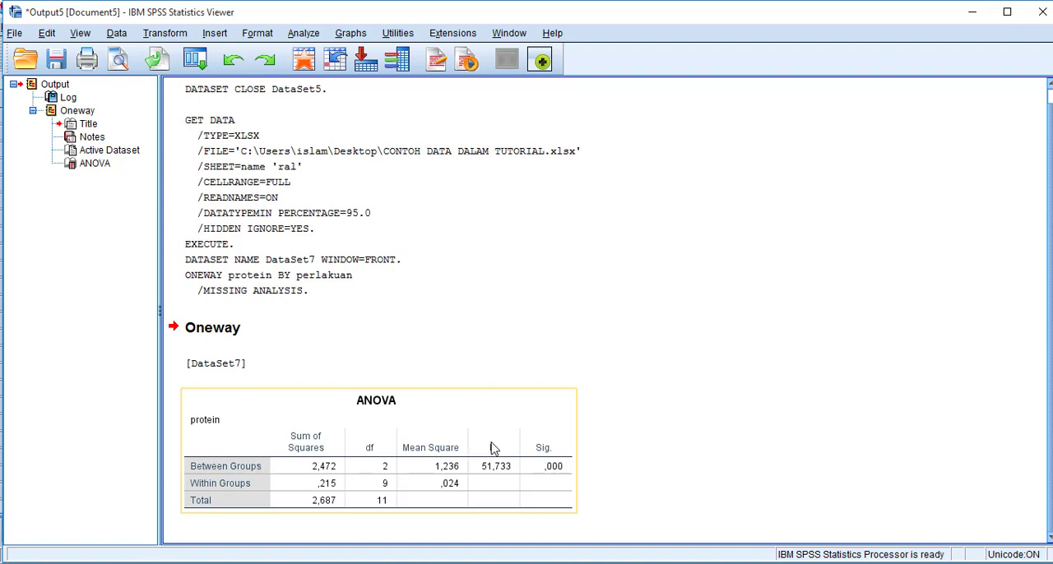
{"action": "left_click", "coordinate": [613, 478]}
{"action": "left_click", "coordinate": [547, 488]}
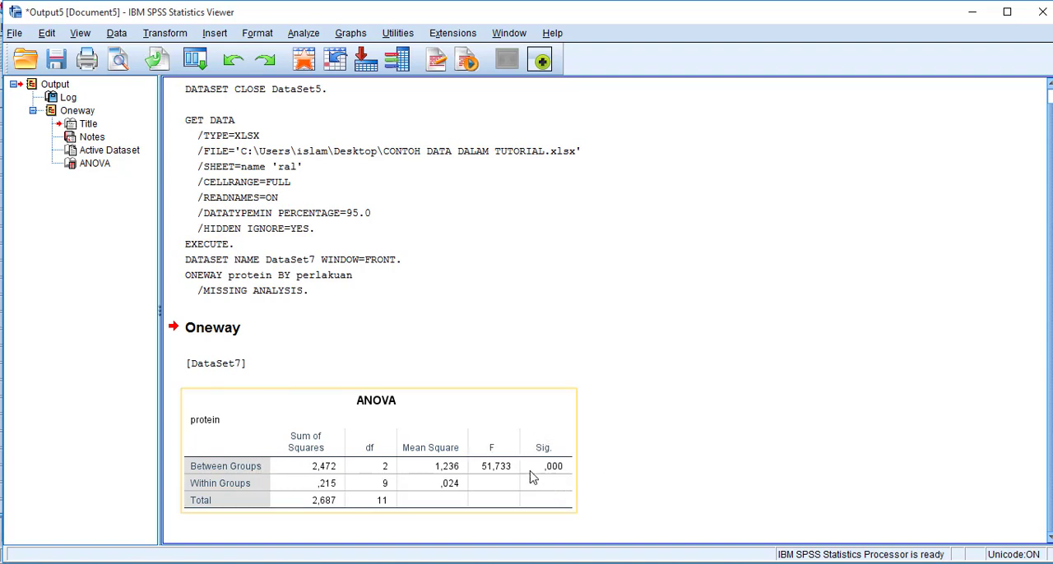
{"action": "left_click", "coordinate": [537, 408]}
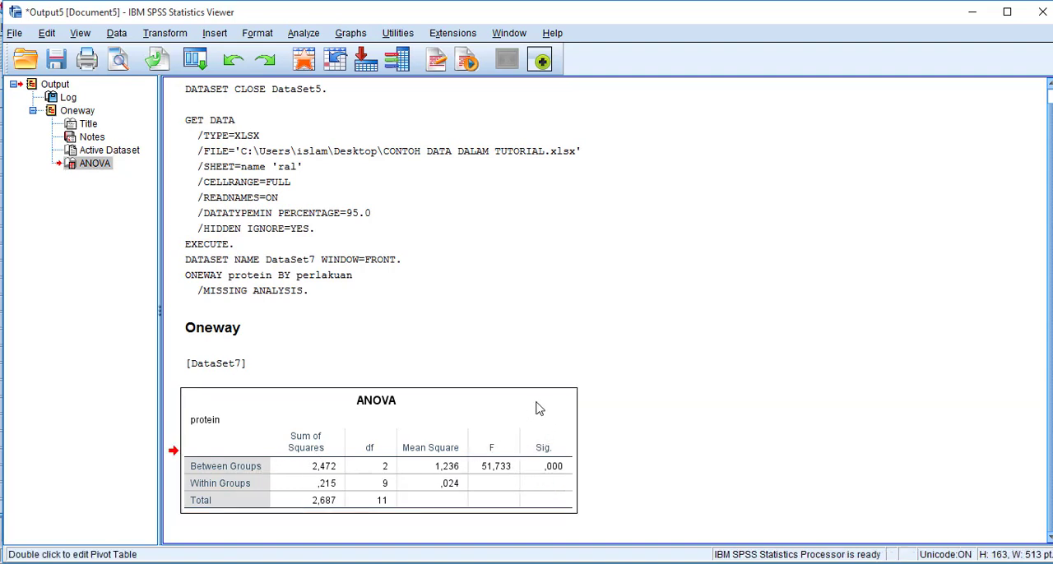
{"action": "right_click", "coordinate": [539, 410]}
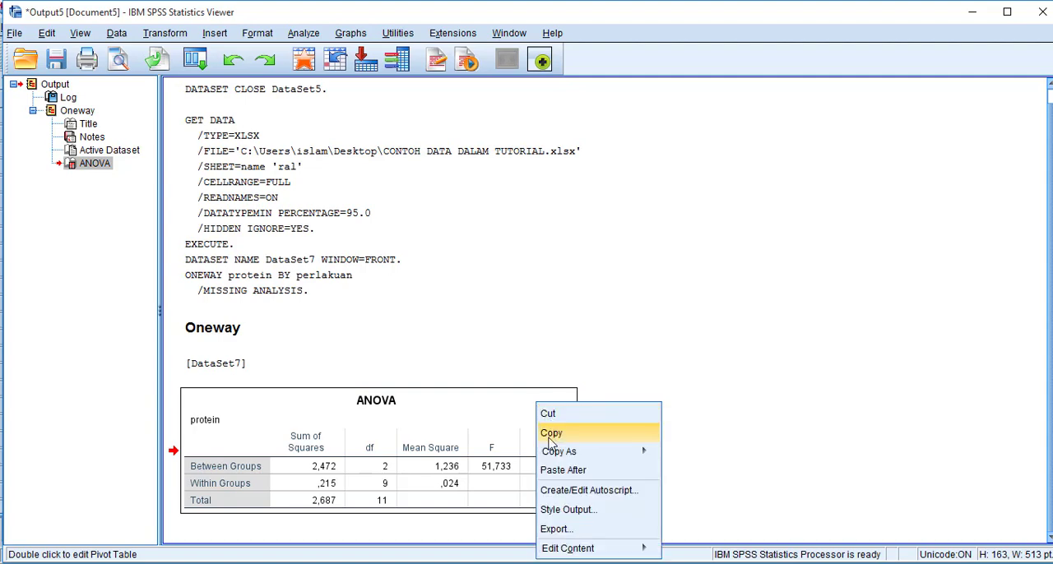
{"action": "left_click", "coordinate": [559, 433]}
- Switch to the blank Word document, paste the copied ANOVA table, and add the line "Jika" below it
{"action": "left_click", "coordinate": [375, 563]}
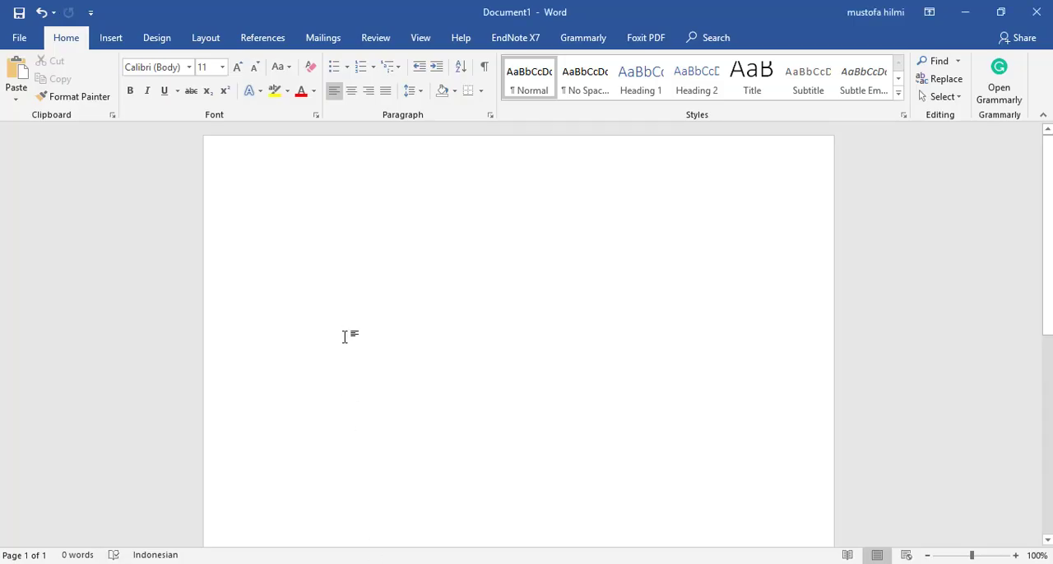
{"action": "key", "text": "ctrl+v"}
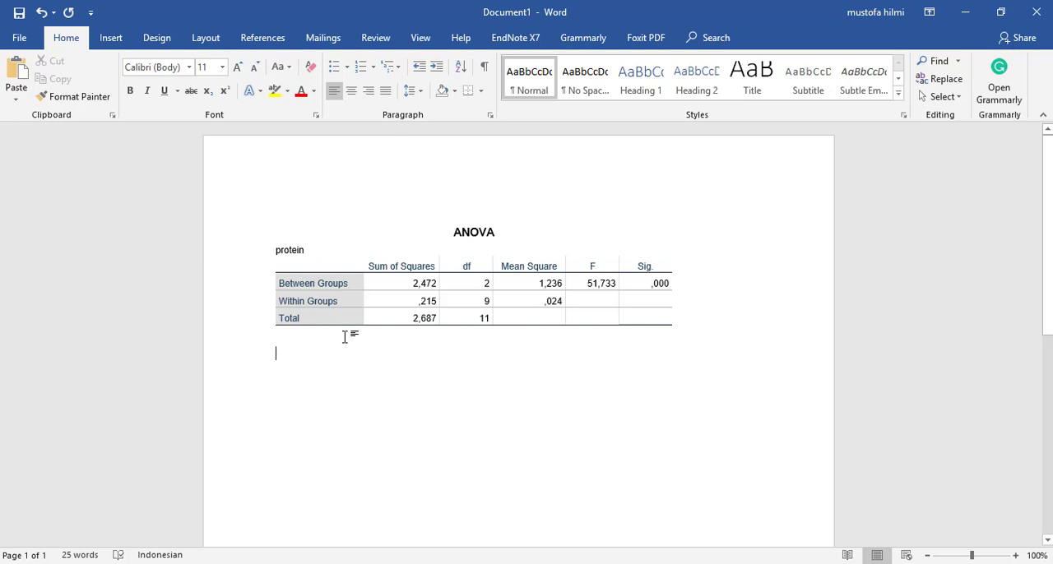
{"action": "type", "text": "jika"}
{"action": "key", "text": "Return"}
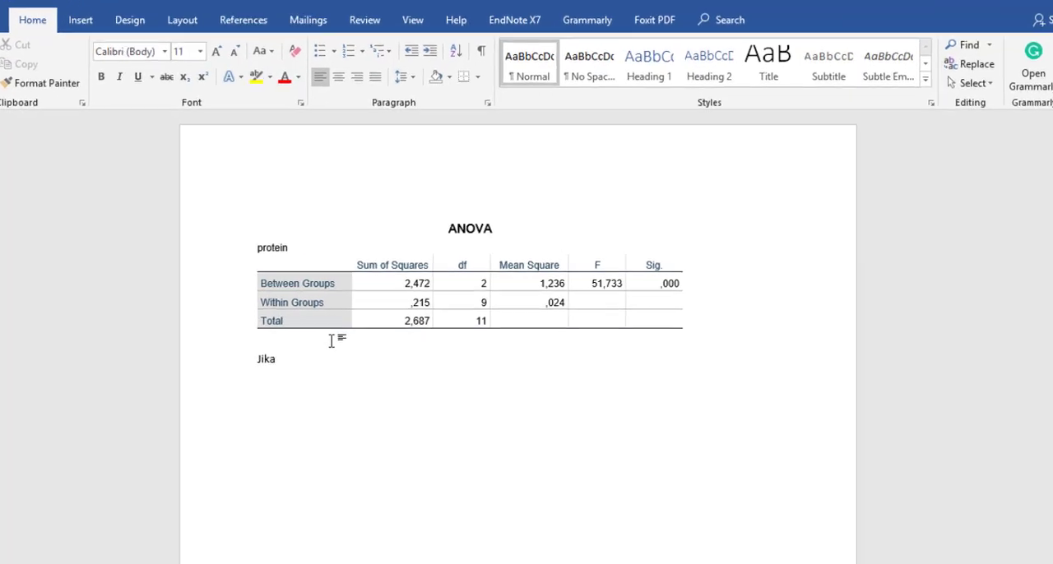
- Write the first significance criterion under "Jika" as "Sig<0.01 : sangat nyata"
{"action": "type", "text": "sig"}
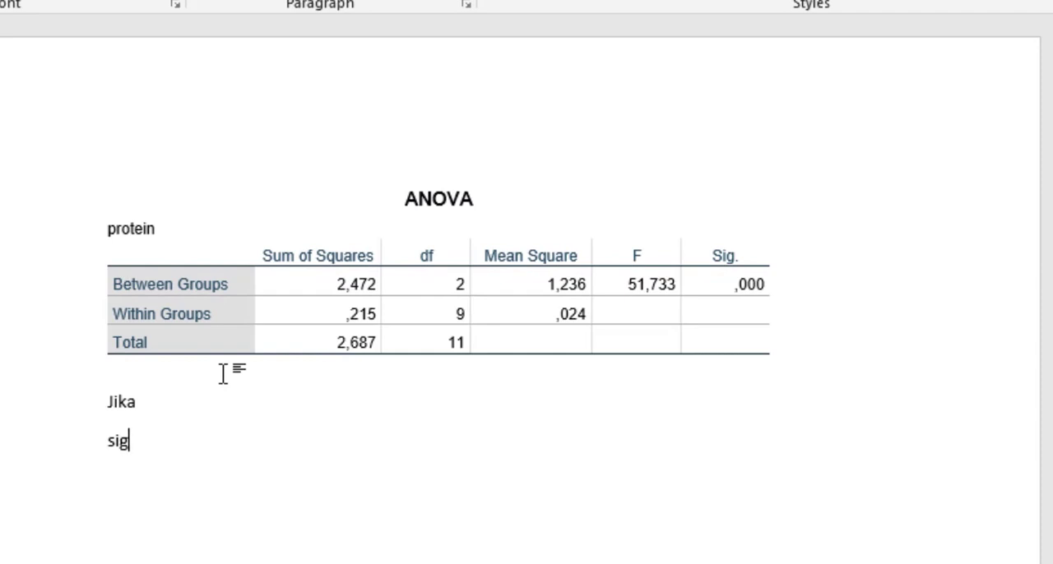
{"action": "type", "text": "<0.9"}
{"action": "key", "text": "BackSpace"}
{"action": "type", "text": "01 : "}
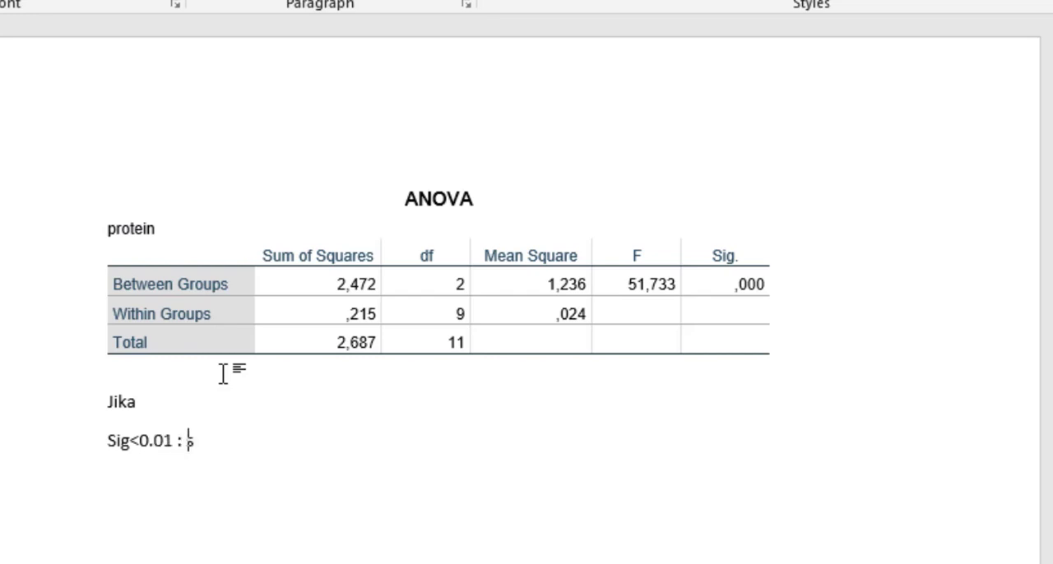
{"action": "type", "text": "sangat nyata"}
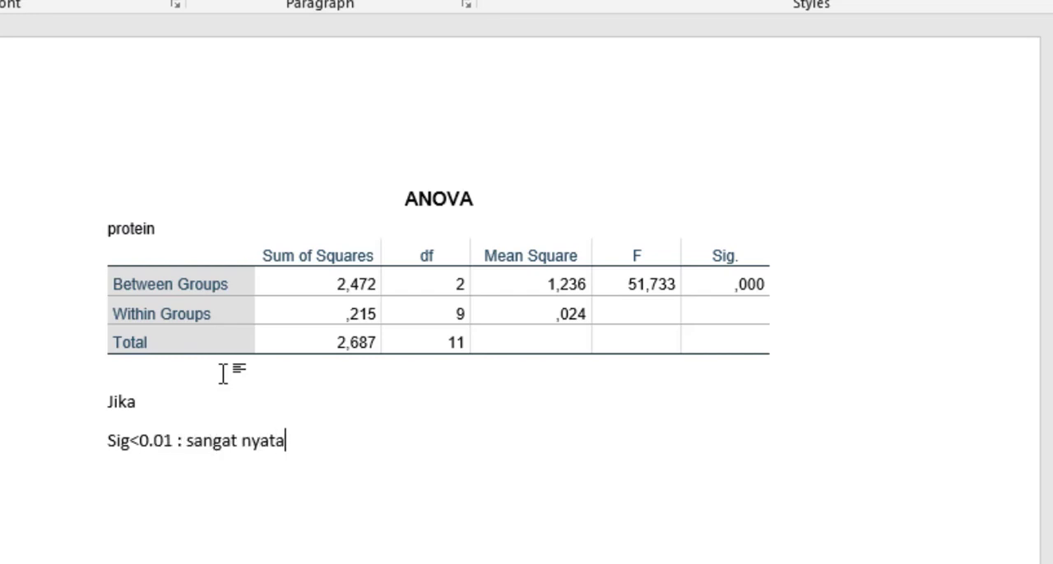
- Add the second criterion on a new line as "Sig < 0.05 : nyata", with a gap before the colon
{"action": "key", "text": "Return"}
{"action": "type", "text": "sig < 0.0"}
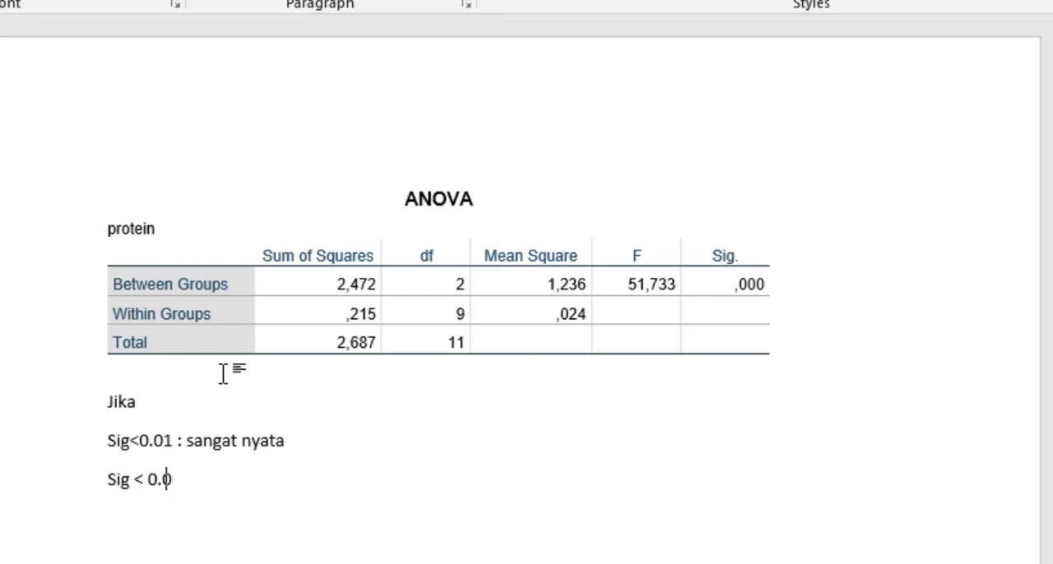
{"action": "type", "text": "5: nyata"}
{"action": "key", "text": "Return"}
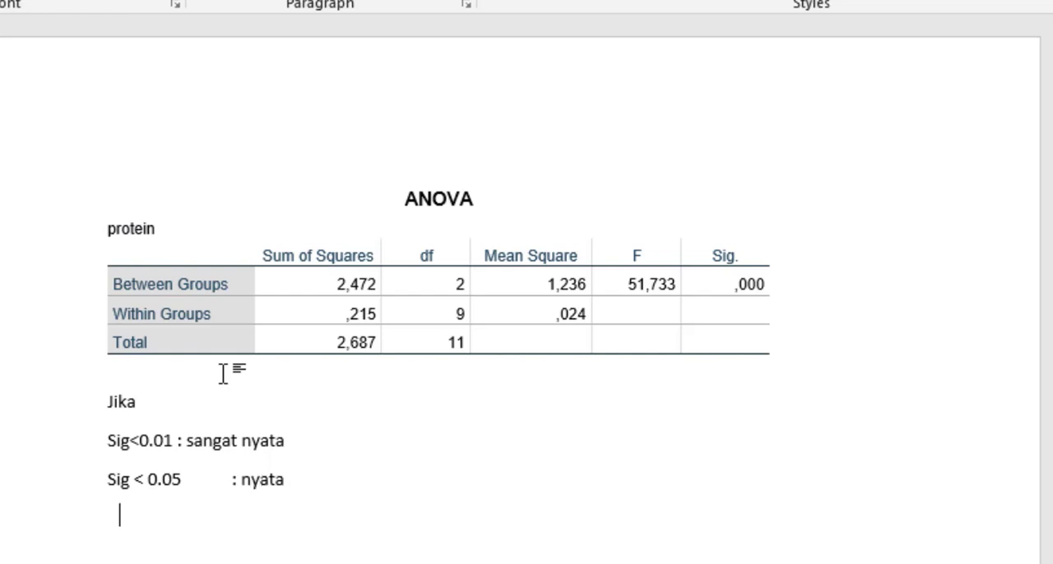
- Add the third criterion as "Sig > 0.05 : tidak nyata (tidak pengaruhnya)", with its colon aligned to the line above
{"action": "type", "text": "sig > 0.0"}
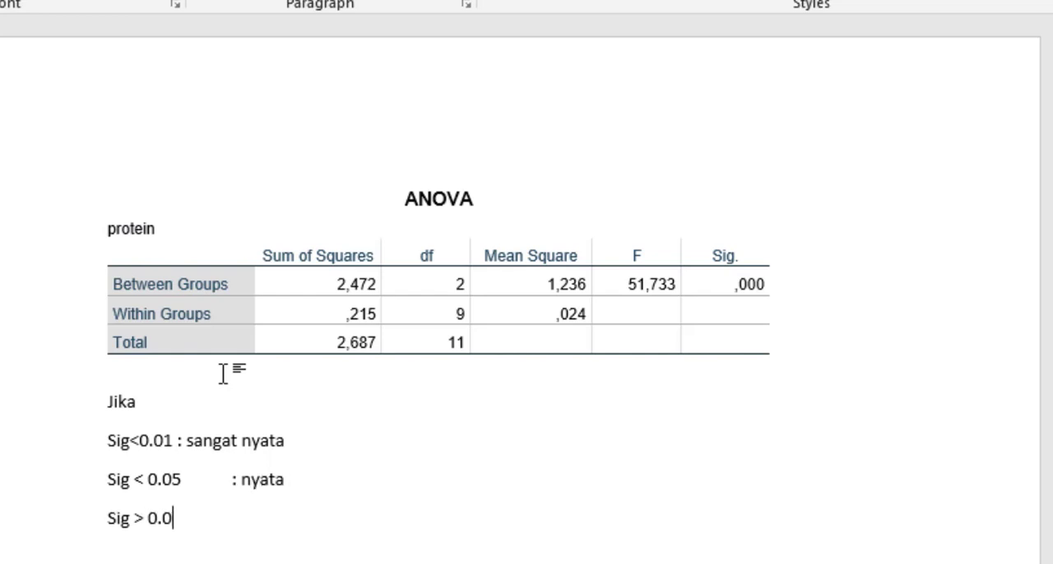
{"action": "type", "text": "5: tidak nyata"}
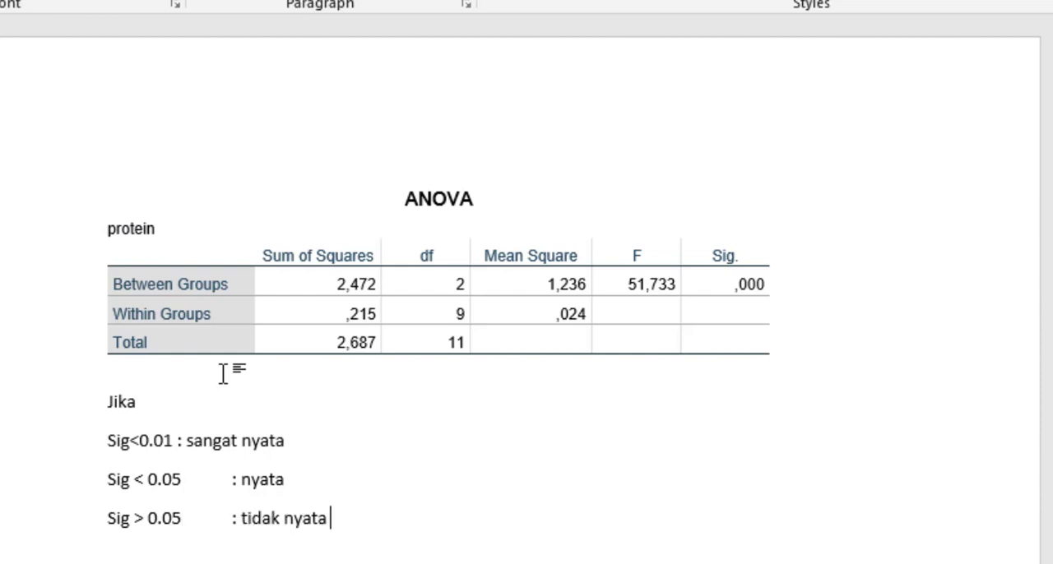
{"action": "type", "text": " (tidak"}
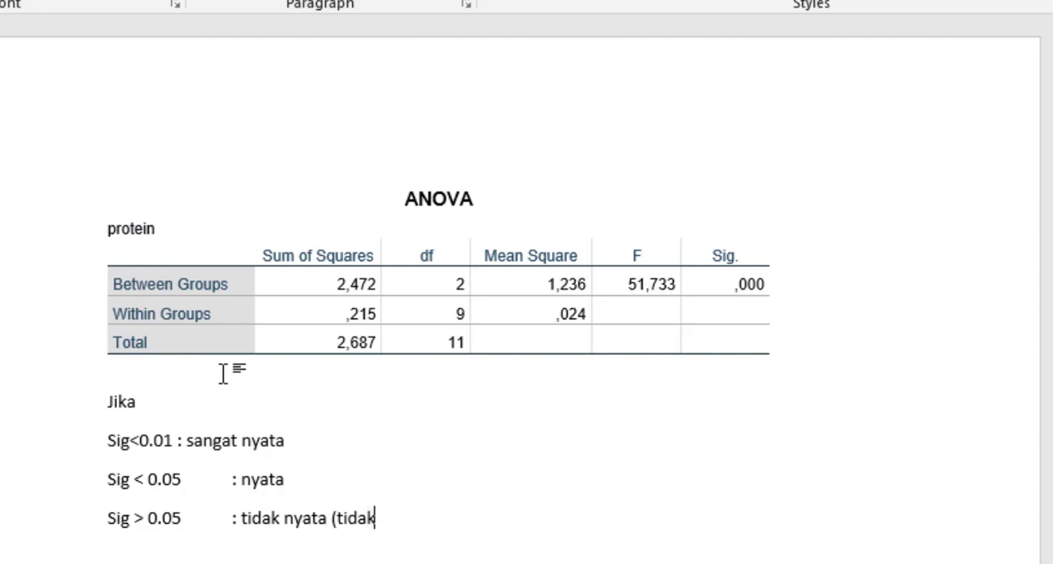
{"action": "type", "text": " pengaruhnya"}
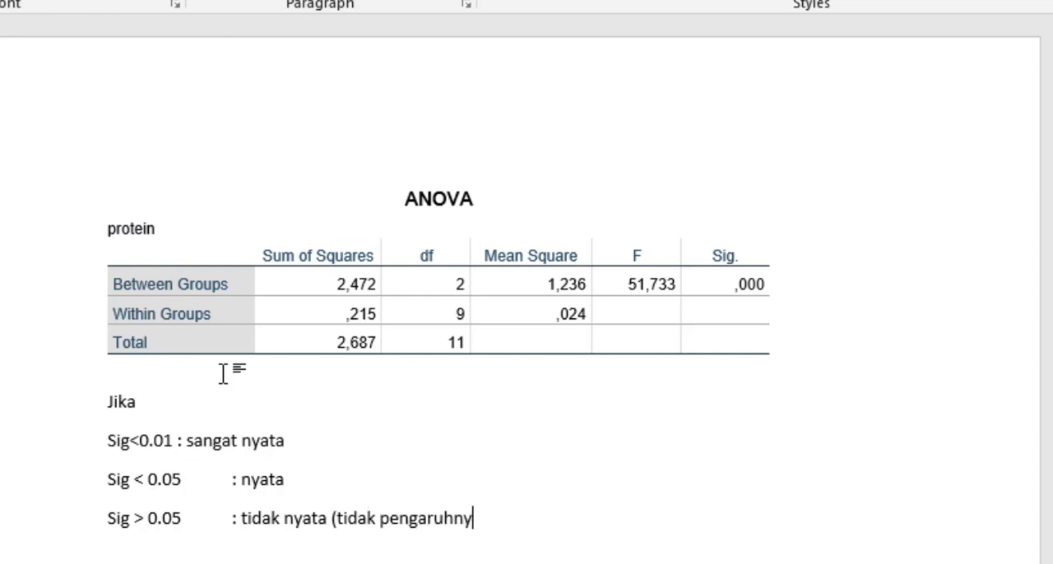
- Reuse the first criterion line below the list as the result "0,000<0.01 : sangat nyata"
{"action": "key", "text": "Return"}
{"action": "left_click", "coordinate": [541, 531]}
{"action": "left_click_drag", "start_coordinate": [101, 440], "coordinate": [295, 442]}
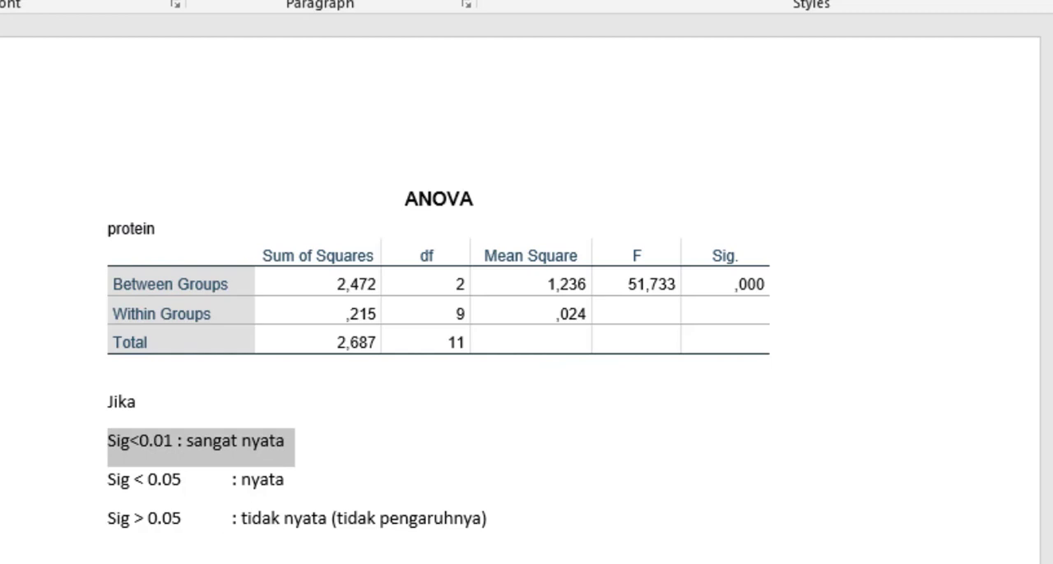
{"action": "left_click", "coordinate": [298, 442]}
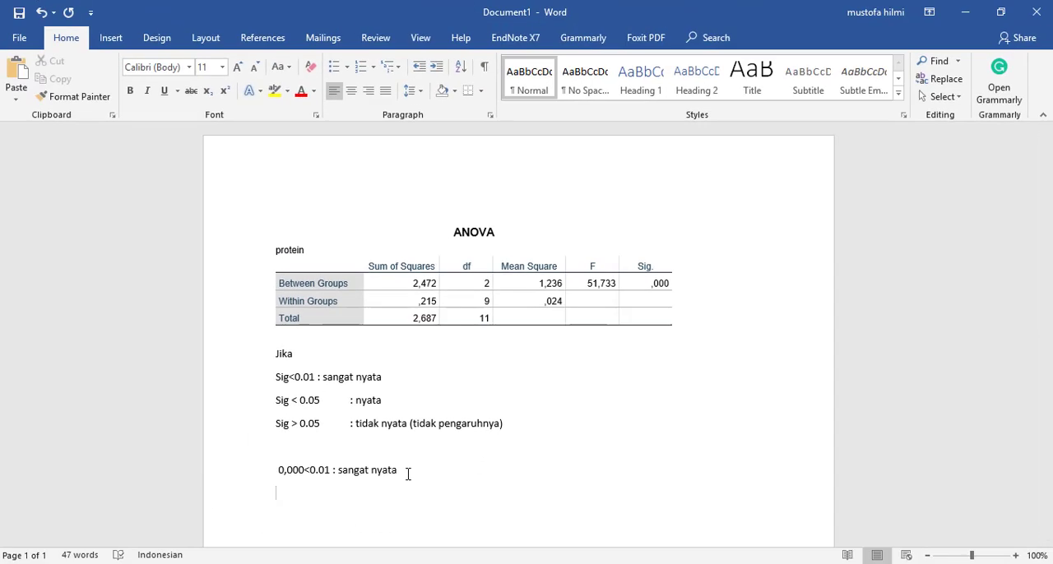
- Write the conclusion under the result line, beginning "Penambahn berbagai kosentrasi berpengaruh sangat"
{"action": "type", "text": "penambahn "}
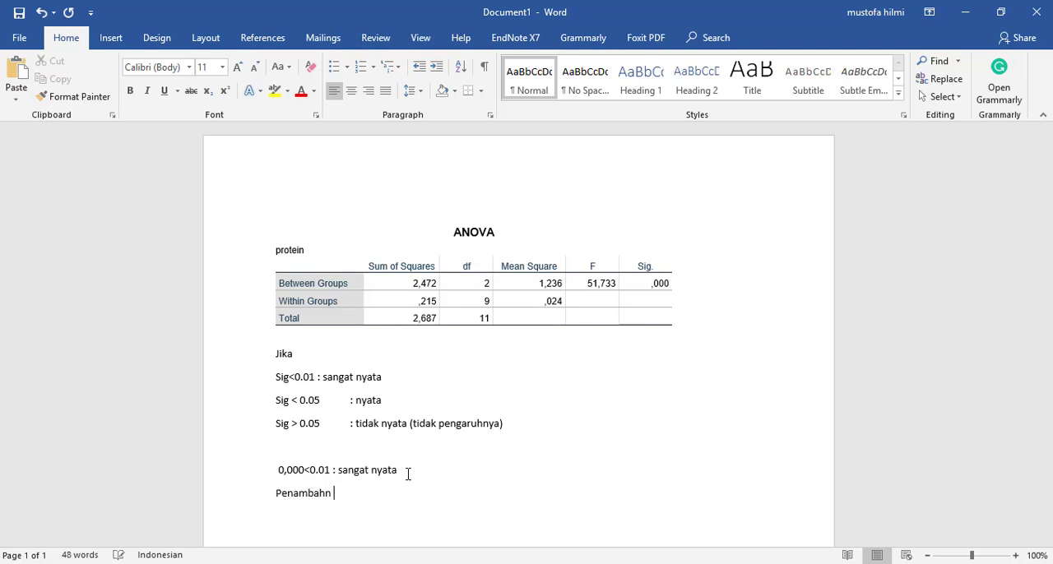
{"action": "type", "text": "berba"}
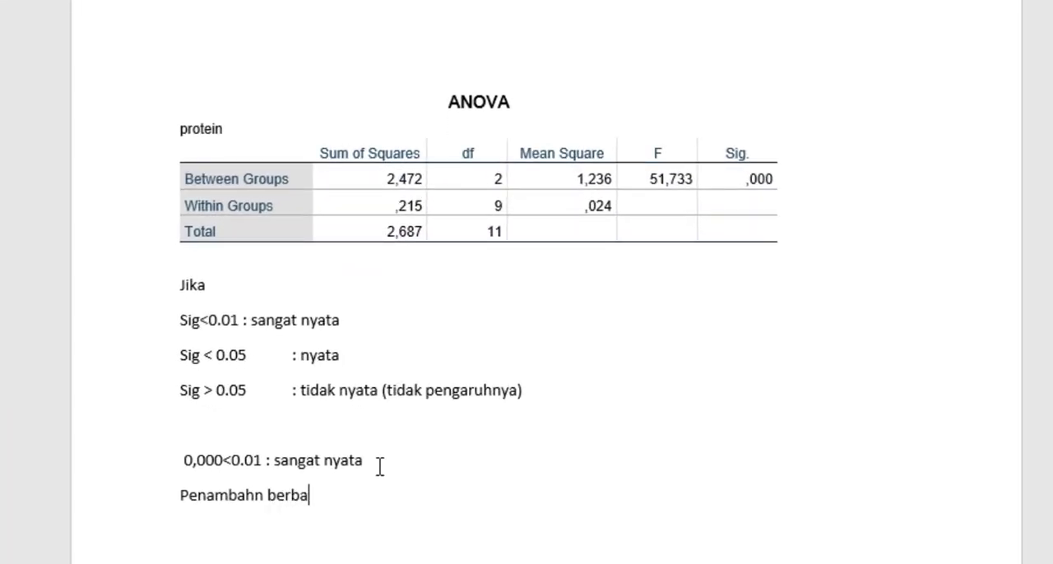
{"action": "type", "text": "gai kosentrasi berpeng"}
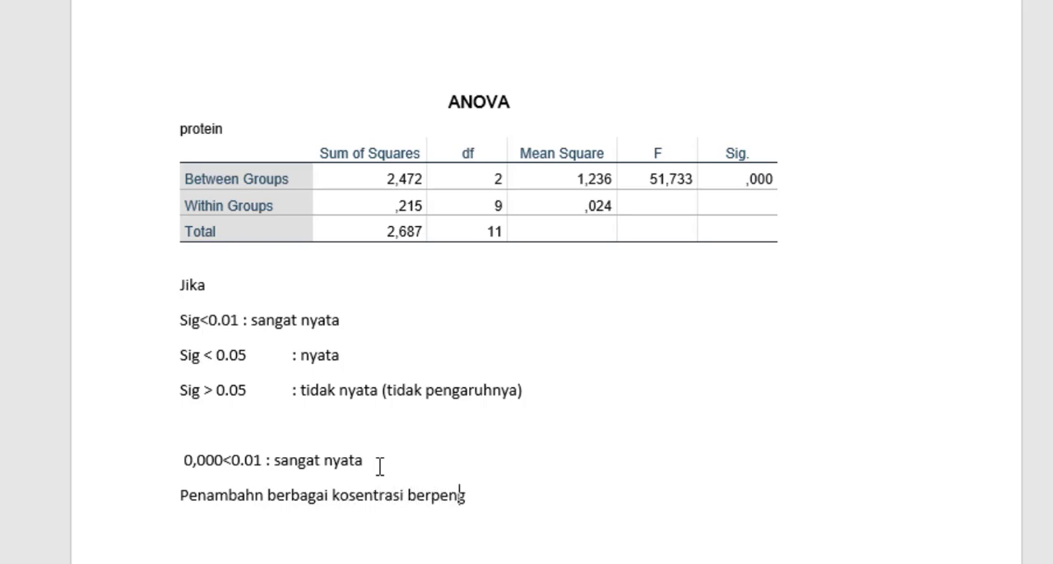
{"action": "type", "text": "aruh Nya"}
{"action": "key", "text": "BackSpace"}
{"action": "key", "text": "BackSpace"}
{"action": "key", "text": "BackSpace"}
{"action": "type", "text": "sangat"}
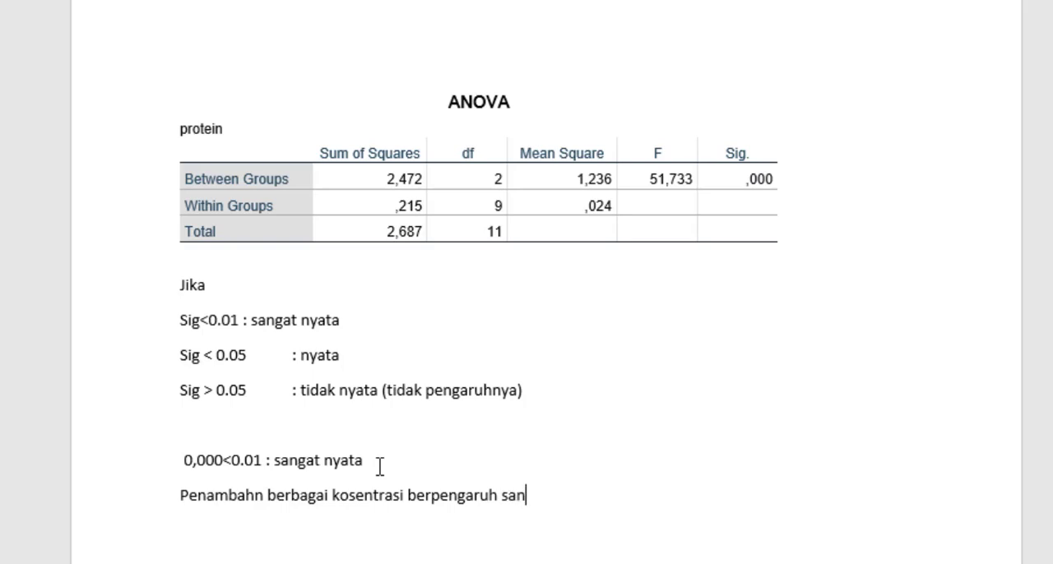
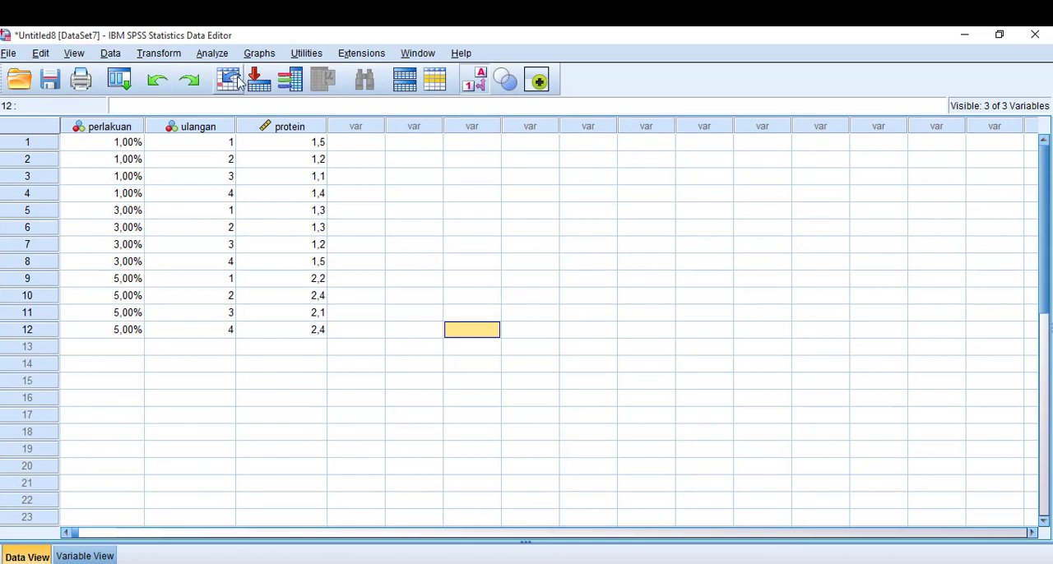
- Rerun the One-Way ANOVA of protein by perlakuan with a polynomial contrast of Cubic degree
{"action": "left_click", "coordinate": [212, 52]}
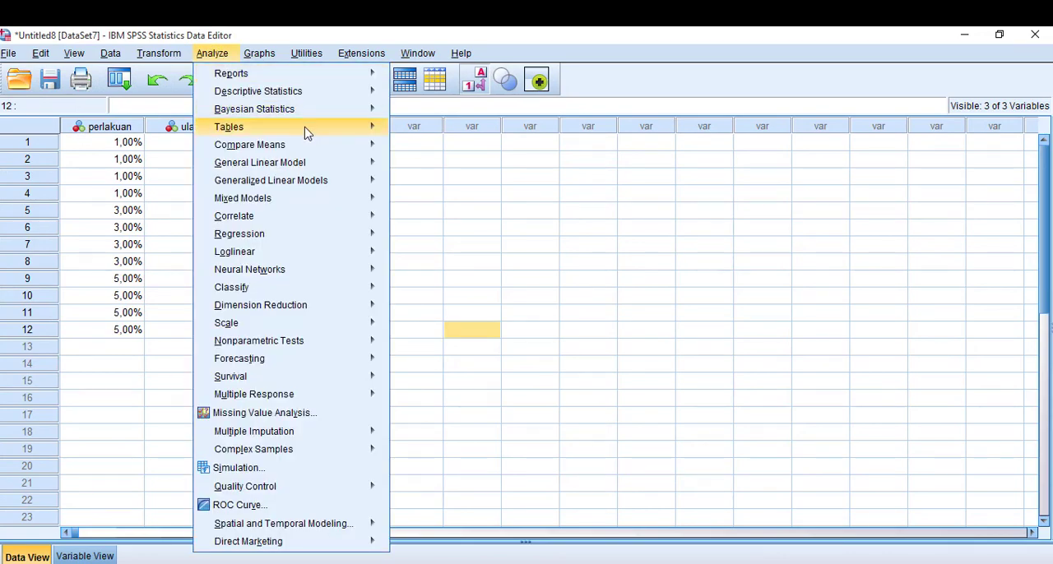
{"action": "mouse_move", "coordinate": [309, 143]}
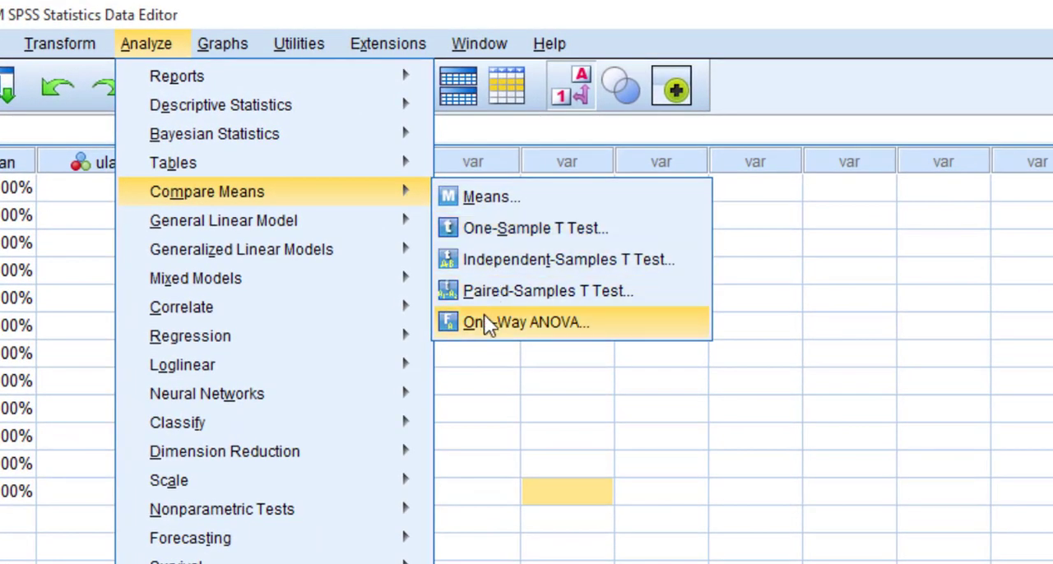
{"action": "left_click", "coordinate": [454, 287]}
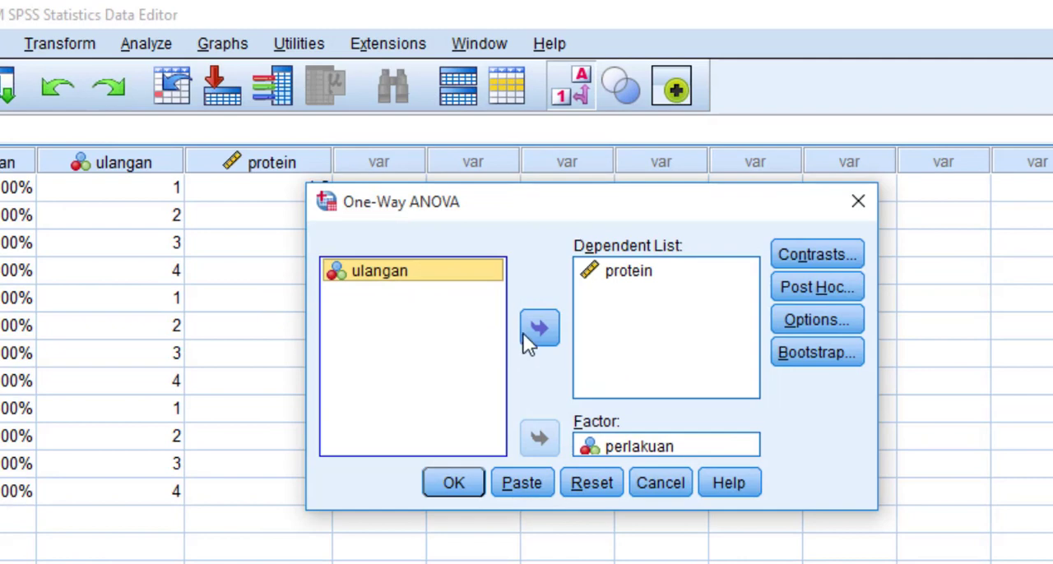
{"action": "left_click", "coordinate": [794, 255]}
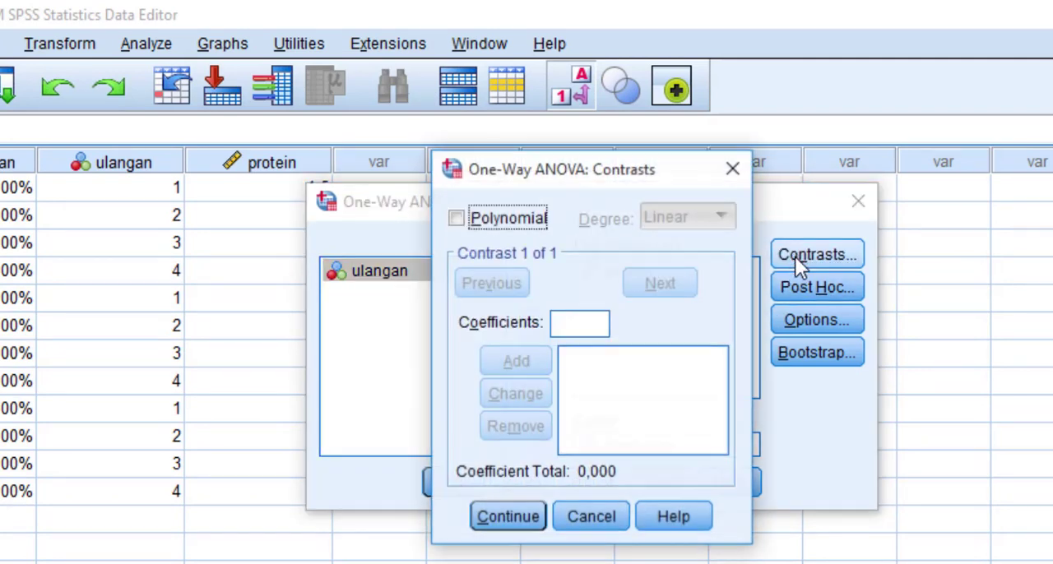
{"action": "left_click", "coordinate": [732, 169]}
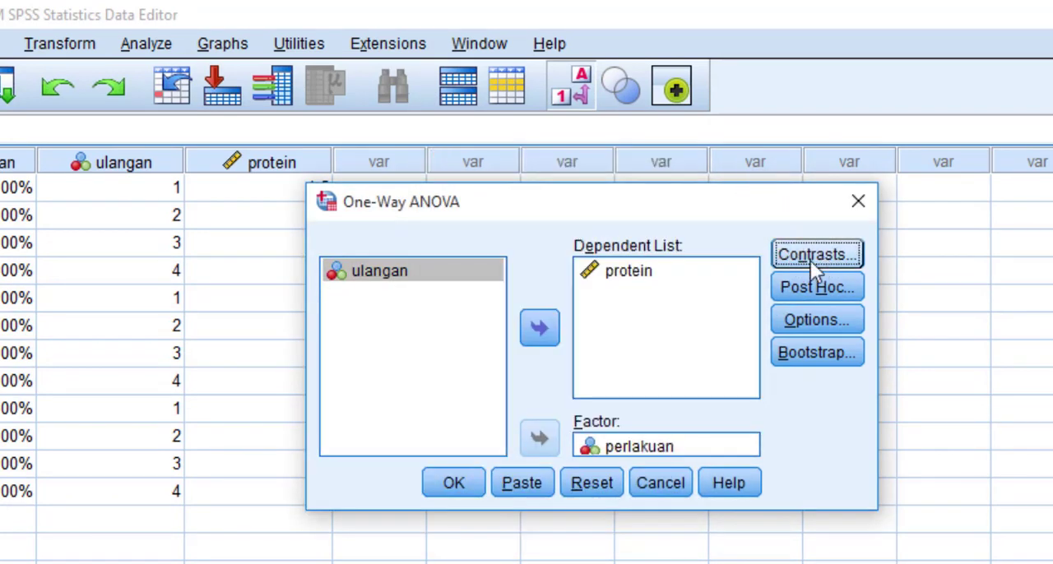
{"action": "left_click", "coordinate": [831, 254]}
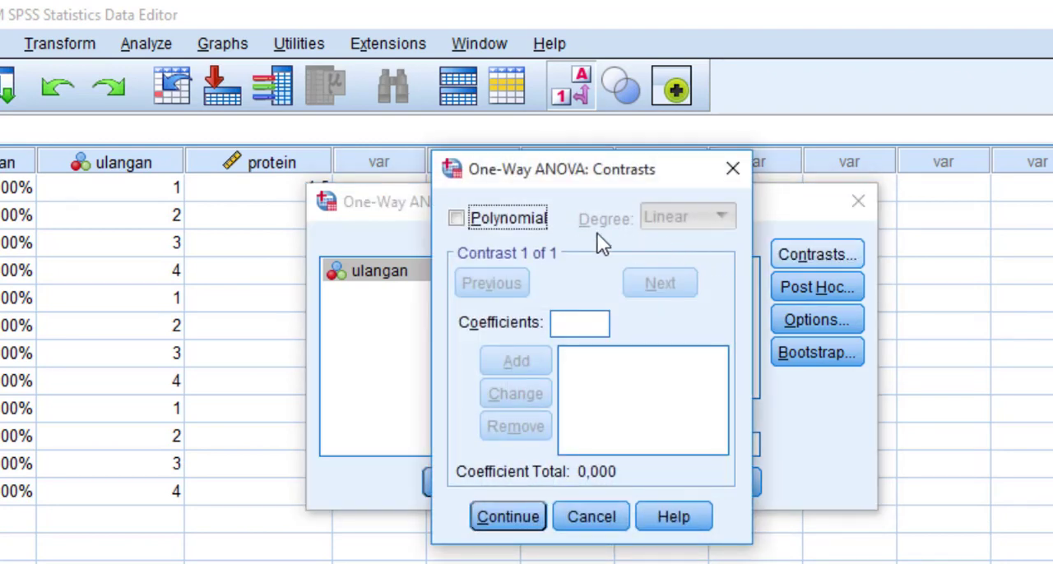
{"action": "left_click", "coordinate": [457, 218]}
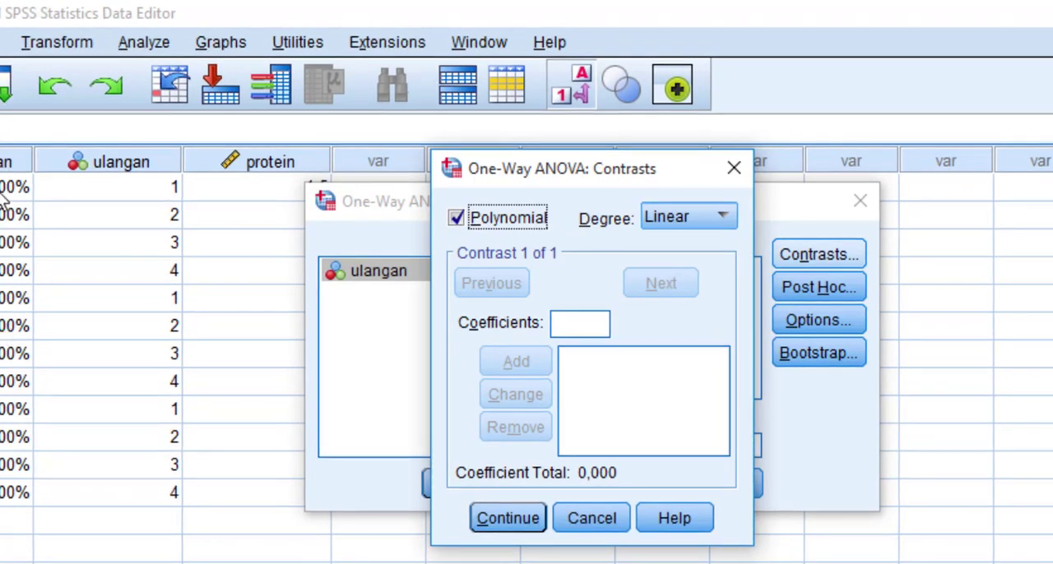
{"action": "left_click", "coordinate": [723, 217]}
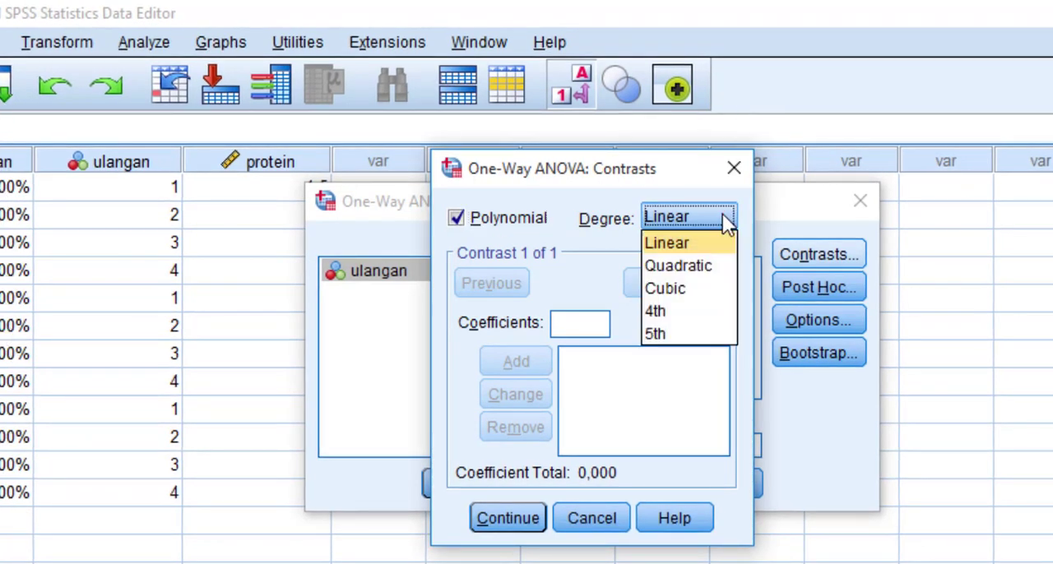
{"action": "left_click", "coordinate": [669, 291]}
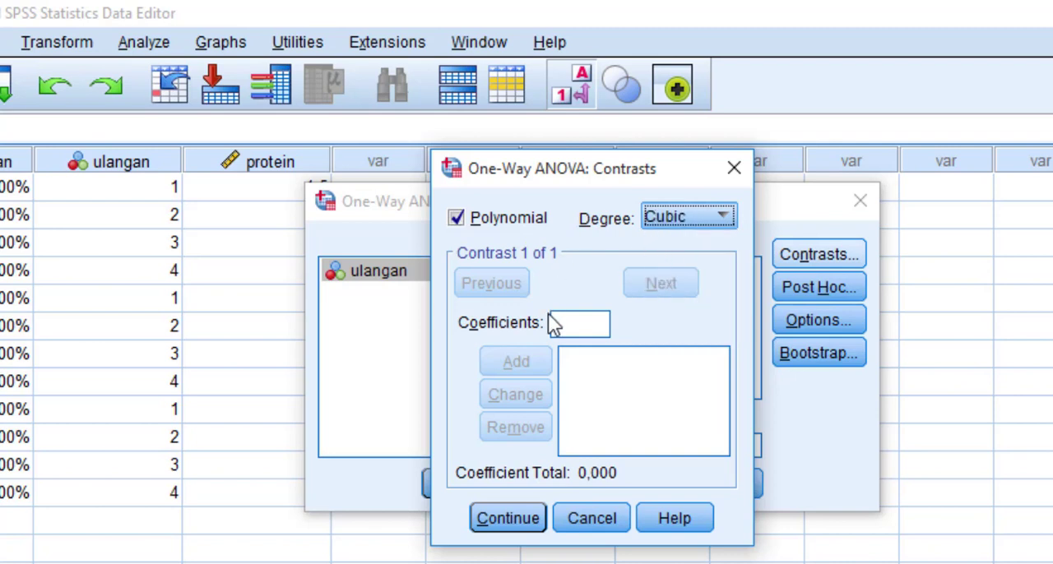
{"action": "left_click", "coordinate": [512, 526]}
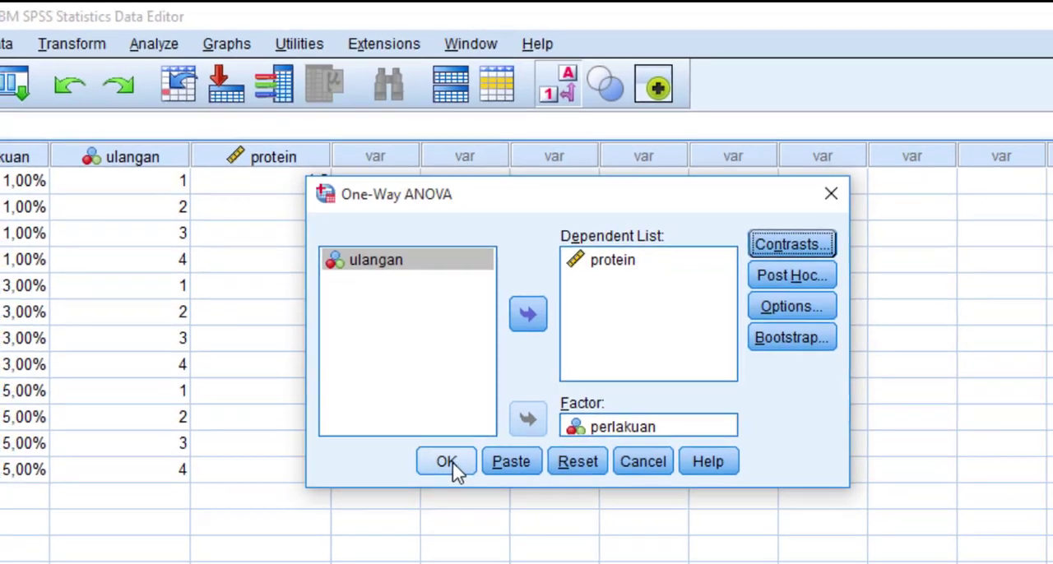
{"action": "left_click", "coordinate": [454, 484]}
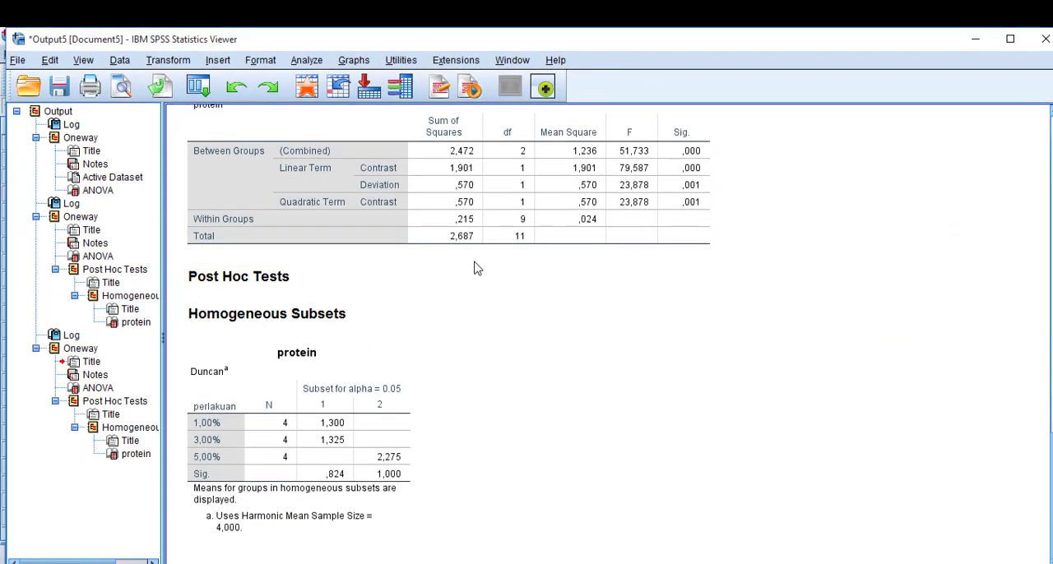
- Set up a Curve Estimation regression with protein as the dependent and perlakuan as the independent variable
{"action": "scroll", "coordinate": [482, 277], "scroll_direction": "up", "scroll_amount": 2}
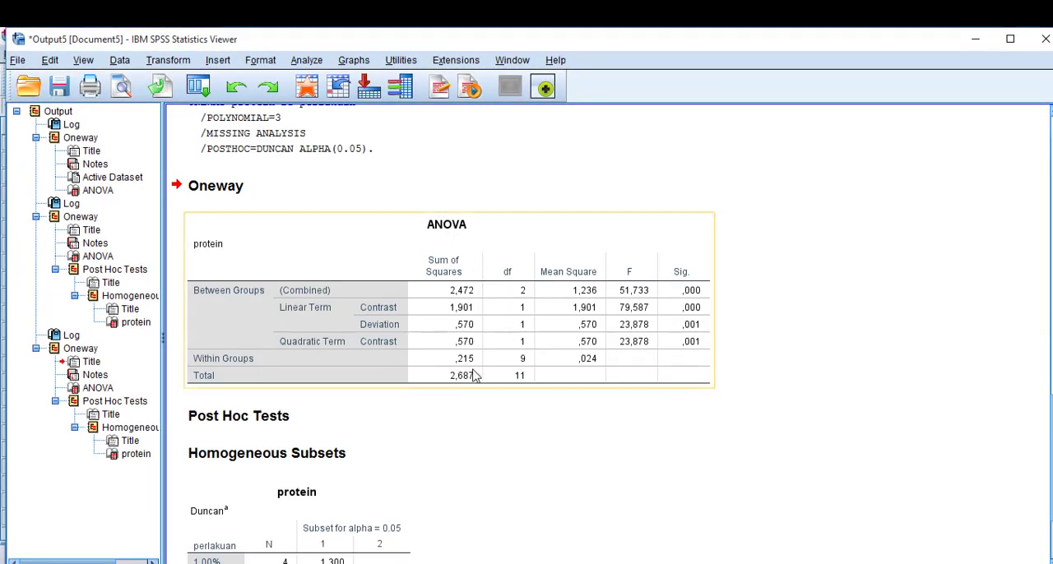
{"action": "scroll", "coordinate": [300, 340], "scroll_direction": "up", "scroll_amount": 7}
{"action": "scroll", "coordinate": [370, 243], "scroll_direction": "down", "scroll_amount": 6}
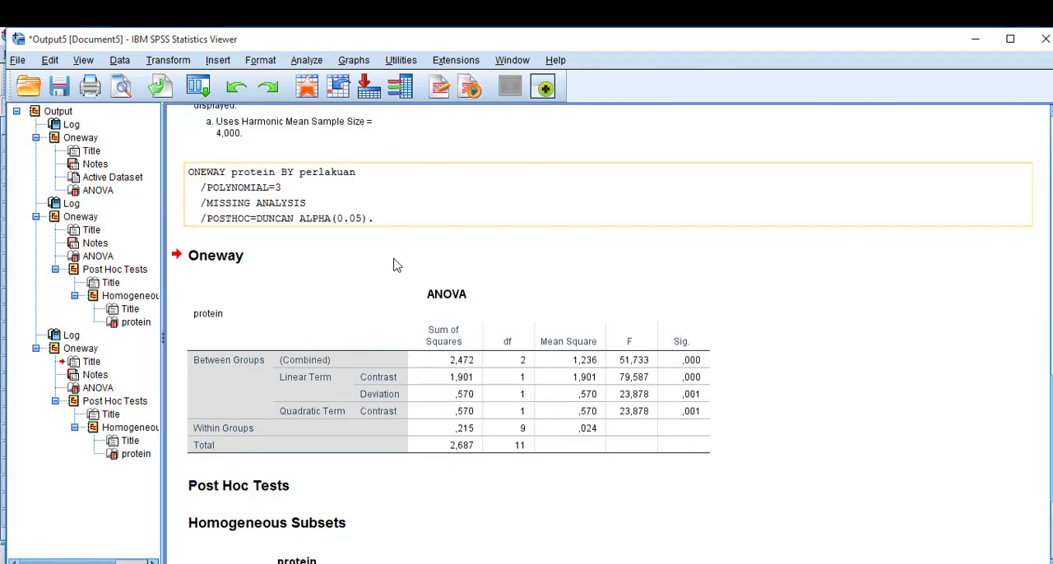
{"action": "scroll", "coordinate": [409, 399], "scroll_direction": "down", "scroll_amount": 3}
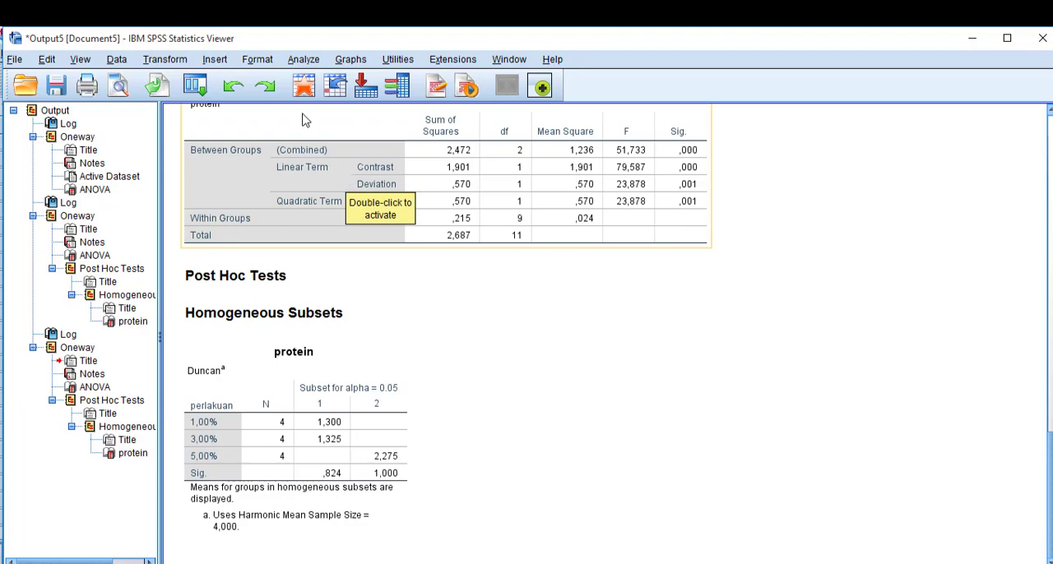
{"action": "left_click", "coordinate": [305, 60]}
{"action": "mouse_move", "coordinate": [404, 240]}
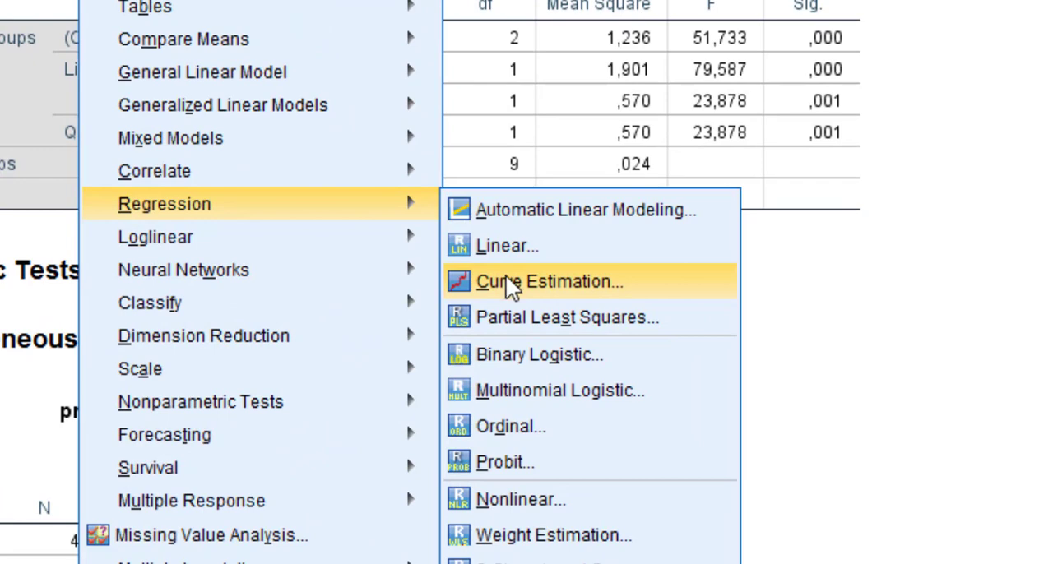
{"action": "left_click", "coordinate": [506, 276]}
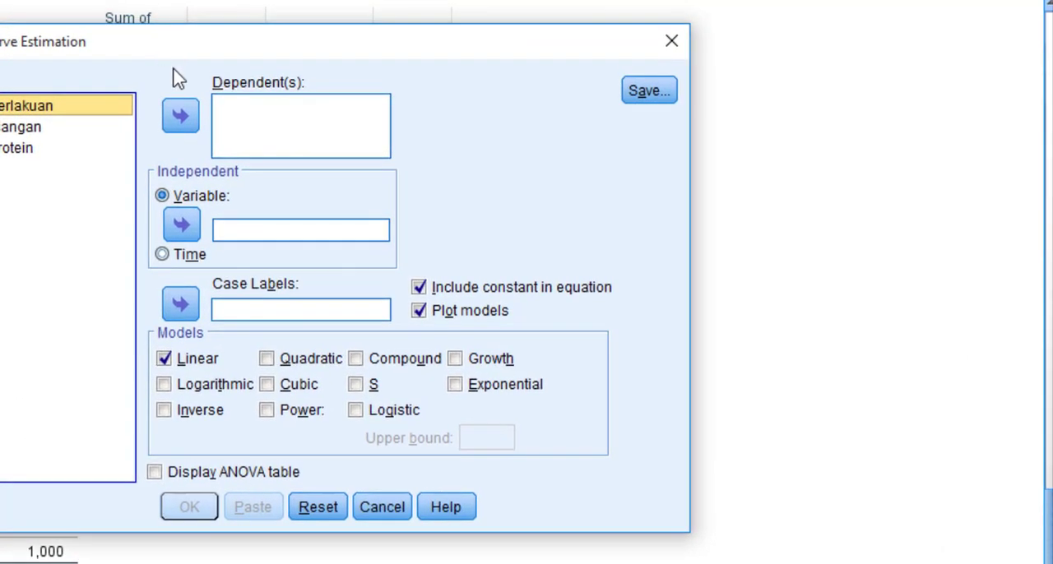
{"action": "left_click", "coordinate": [18, 148]}
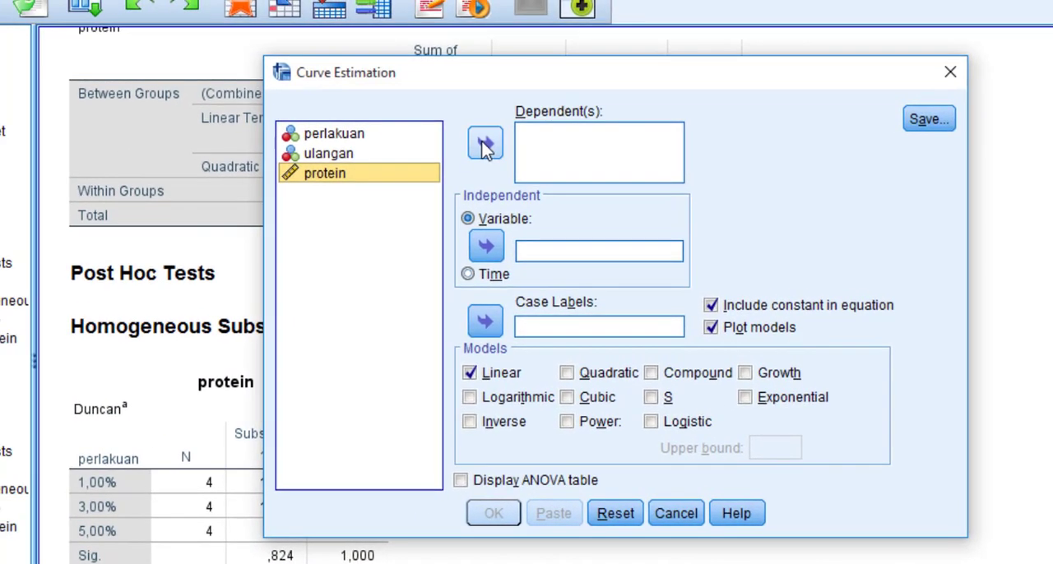
{"action": "left_click", "coordinate": [370, 136]}
{"action": "left_click", "coordinate": [338, 136]}
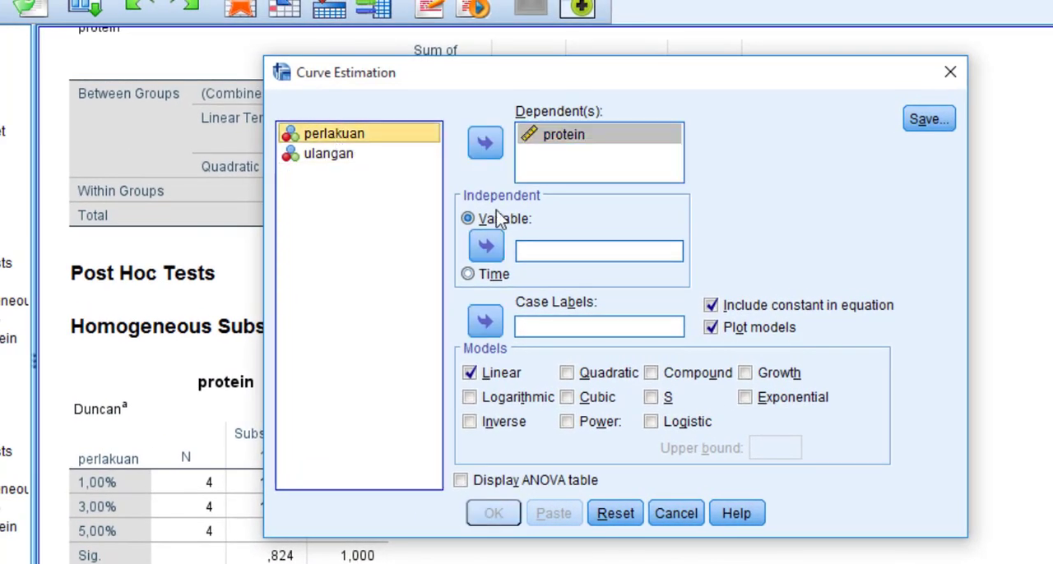
{"action": "left_click", "coordinate": [492, 246]}
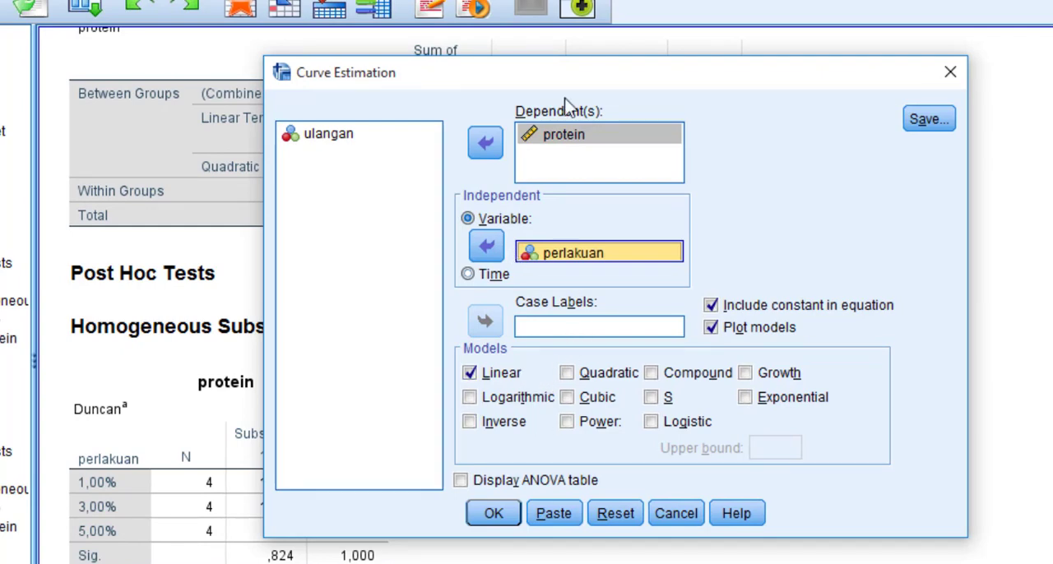
- Keep Linear as the only curve model, include the ANOVA table, and run the curve estimation
{"action": "left_click_drag", "start_coordinate": [723, 70], "coordinate": [1052, 82]}
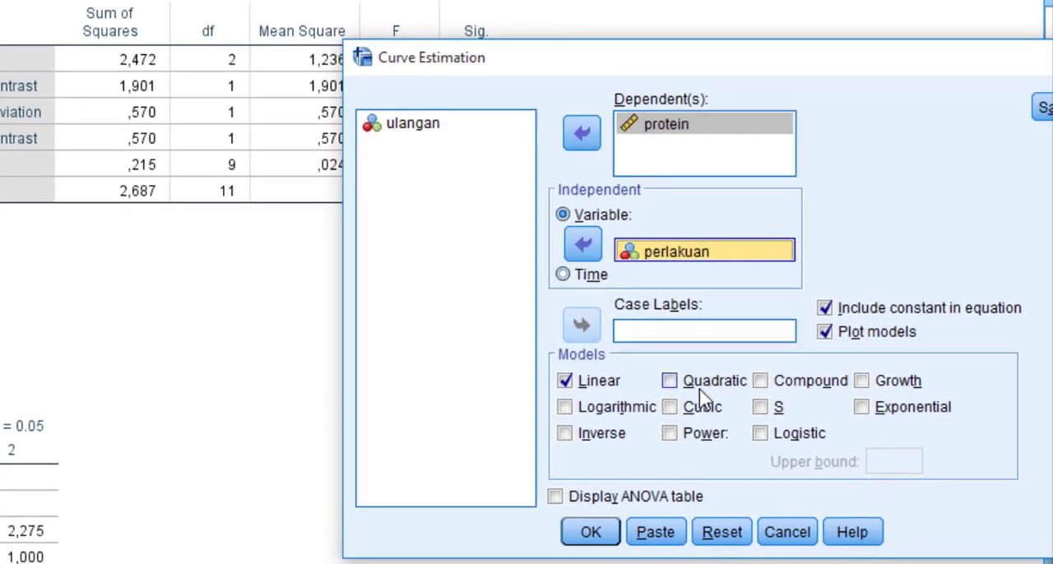
{"action": "left_click", "coordinate": [670, 381]}
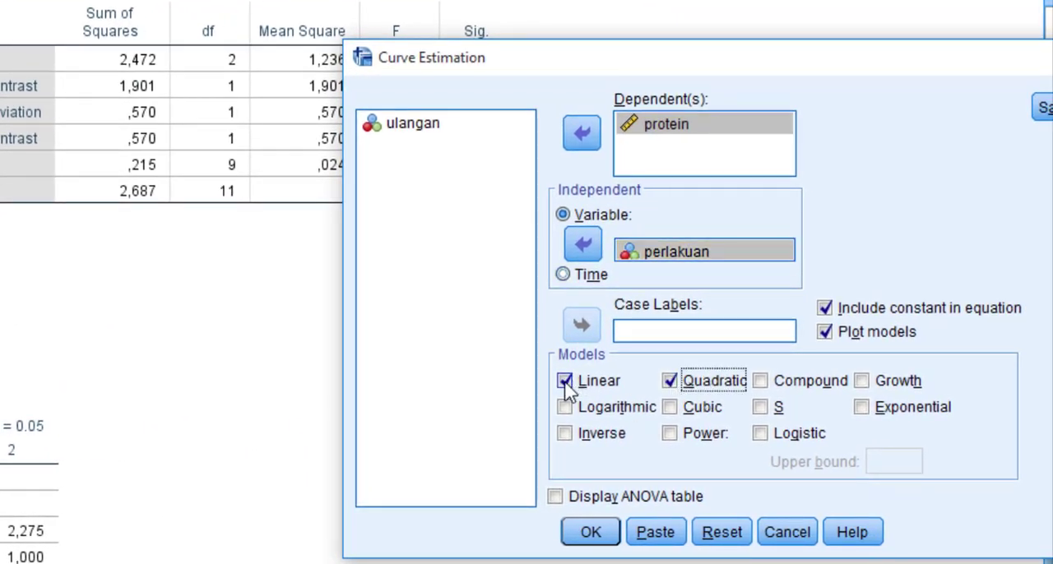
{"action": "left_click", "coordinate": [565, 381]}
{"action": "left_click", "coordinate": [565, 381]}
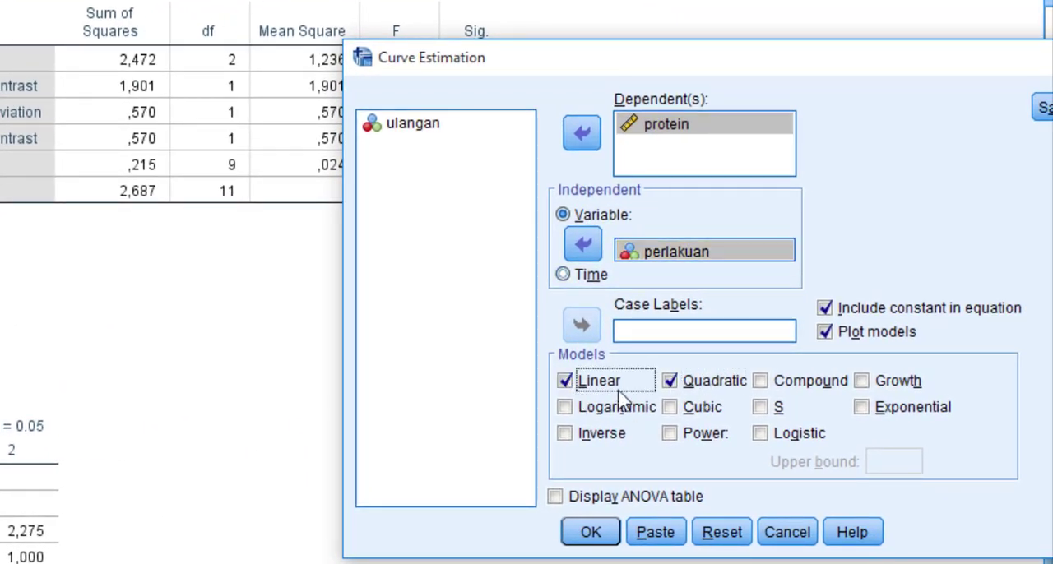
{"action": "left_click", "coordinate": [671, 383]}
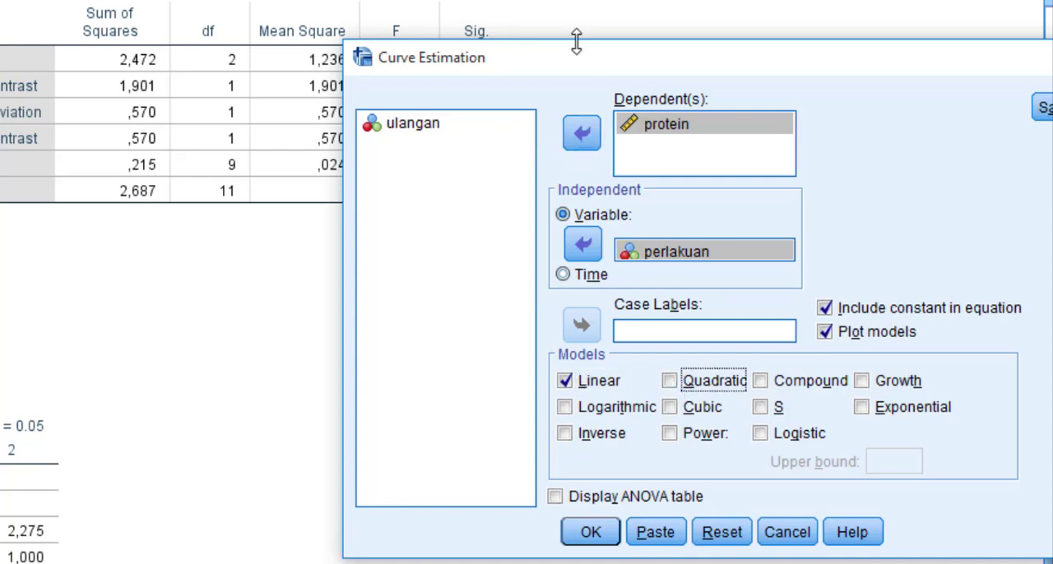
{"action": "left_click_drag", "start_coordinate": [571, 56], "coordinate": [509, 45]}
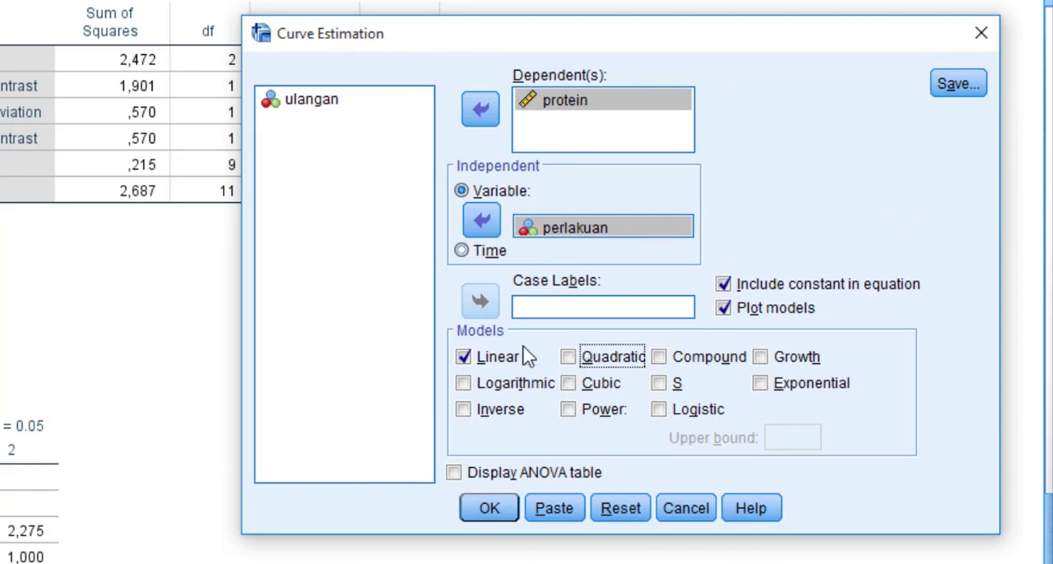
{"action": "left_click", "coordinate": [489, 475]}
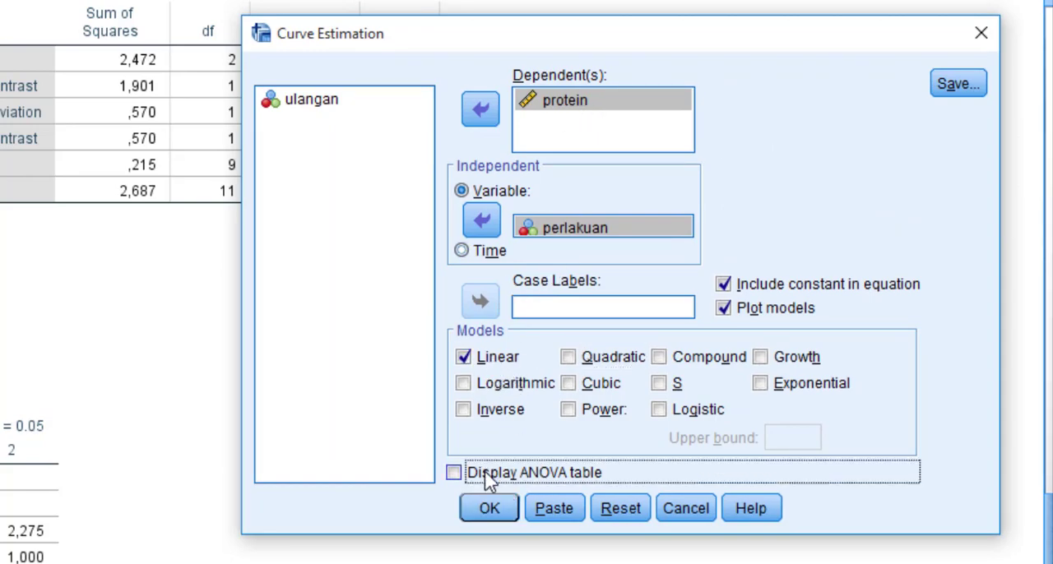
{"action": "left_click", "coordinate": [489, 505]}
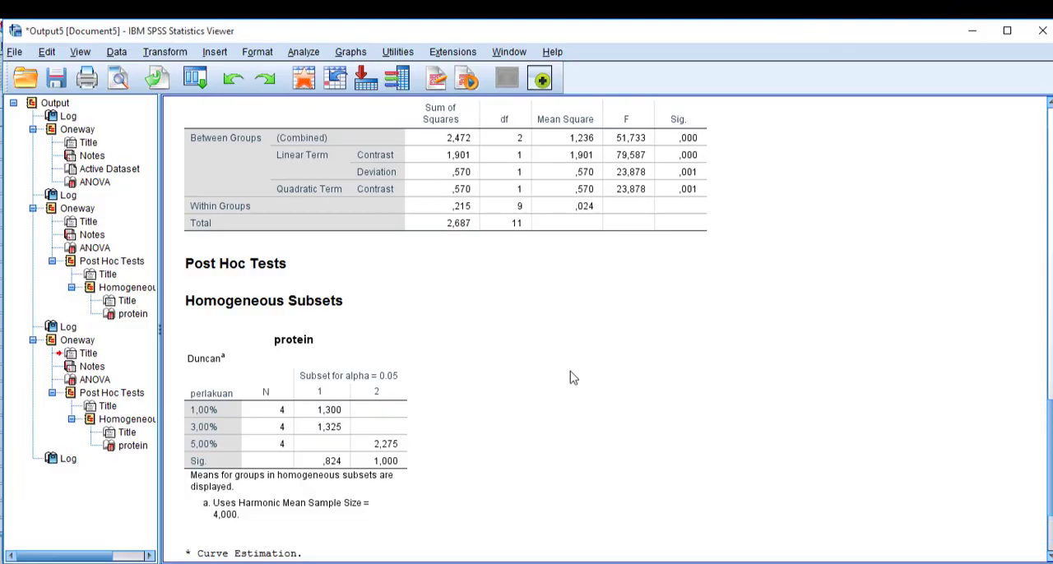
- Examine the Curve Fit output for protein: model summary, ANOVA, coefficients and the plot against perlakuan
{"action": "scroll", "coordinate": [573, 378], "scroll_direction": "down", "scroll_amount": 10}
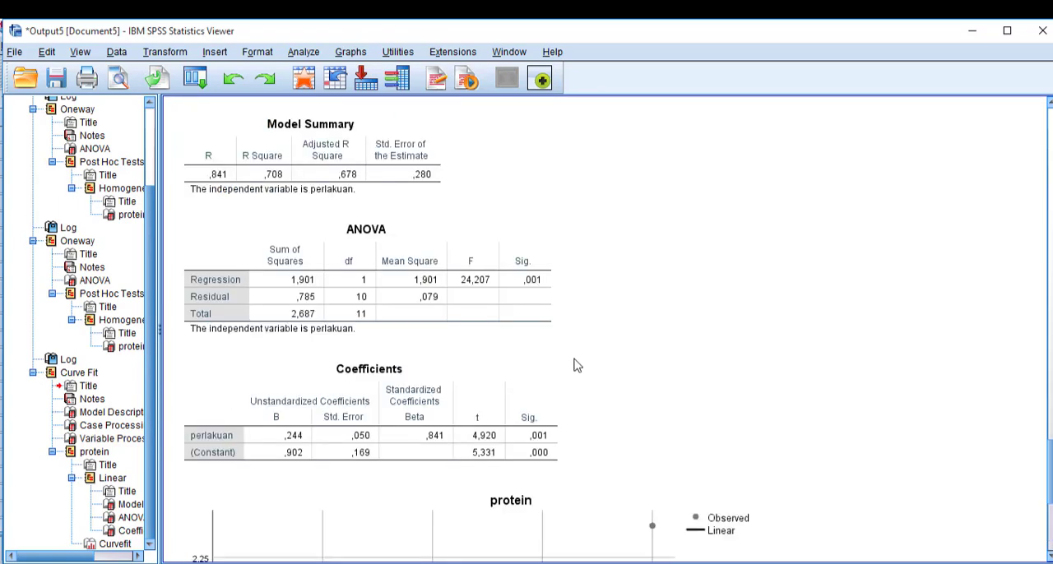
{"action": "scroll", "coordinate": [576, 366], "scroll_direction": "down", "scroll_amount": 7}
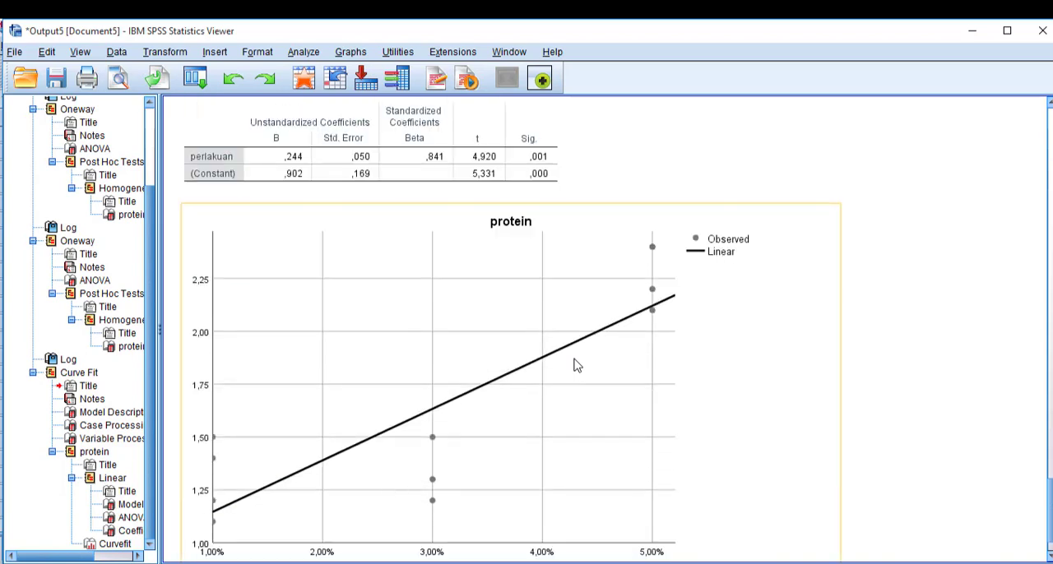
{"action": "scroll", "coordinate": [440, 409], "scroll_direction": "down", "scroll_amount": 2}
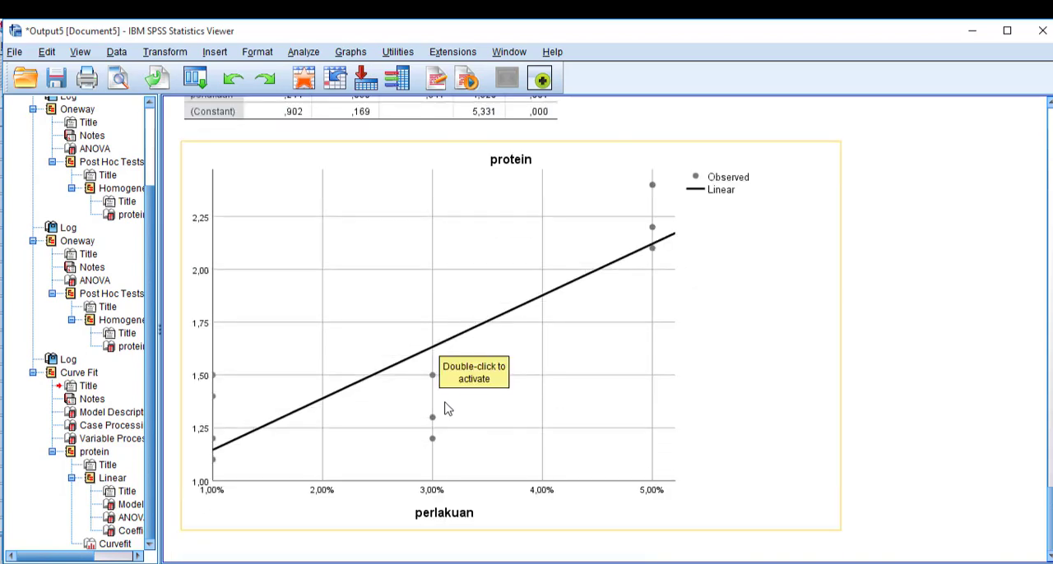
{"action": "scroll", "coordinate": [446, 409], "scroll_direction": "up", "scroll_amount": 9}
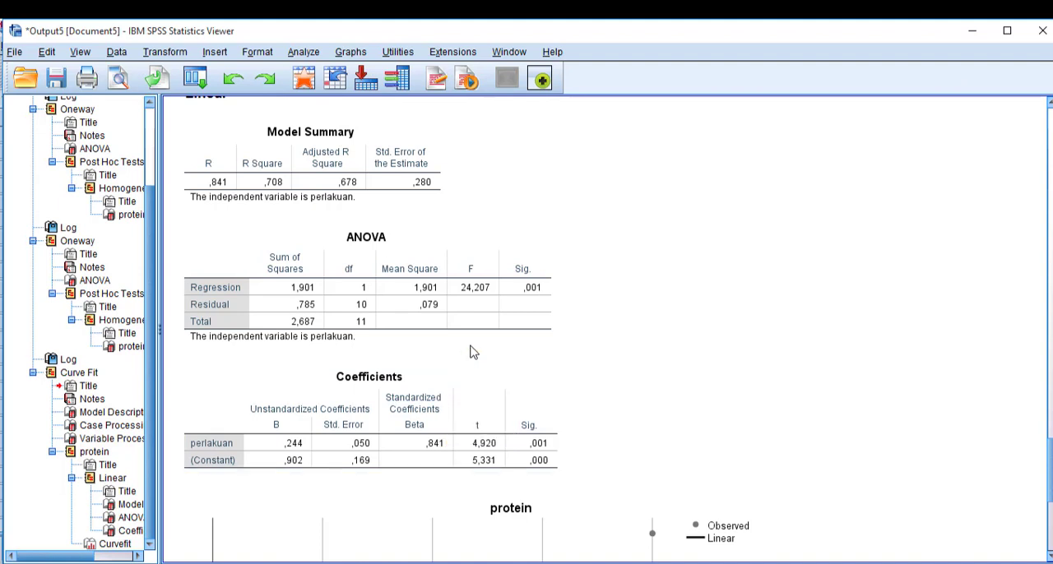
{"action": "scroll", "coordinate": [623, 367], "scroll_direction": "down", "scroll_amount": 7}
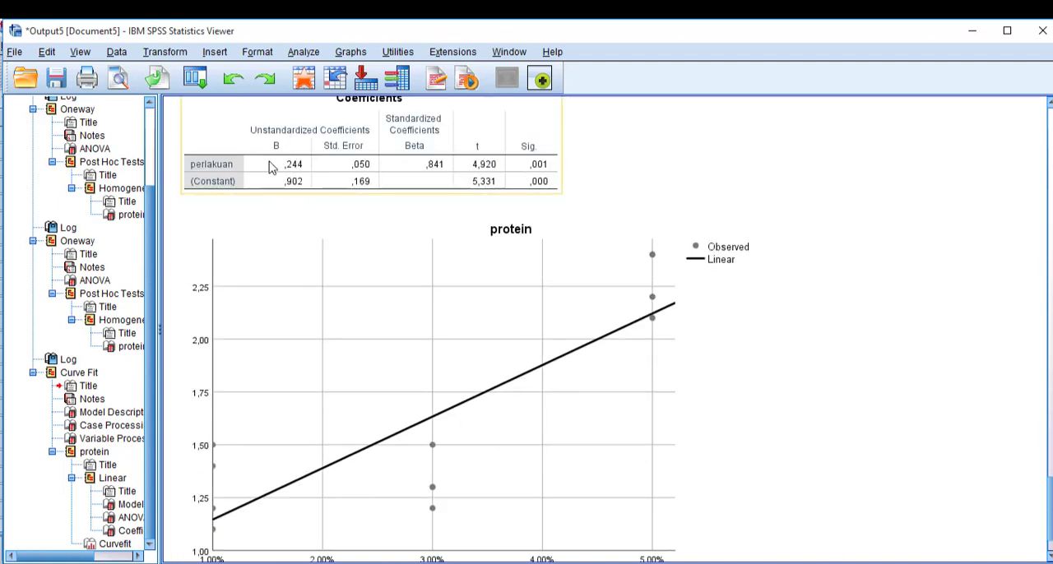
{"action": "left_click", "coordinate": [576, 327]}
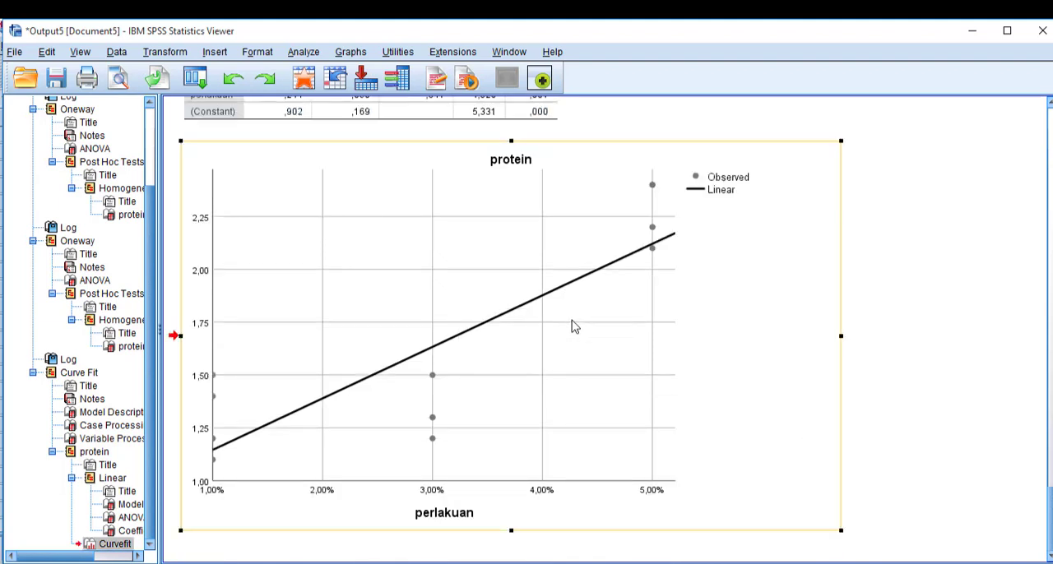
{"action": "mouse_move", "coordinate": [494, 562]}
{"action": "left_click", "coordinate": [464, 271]}
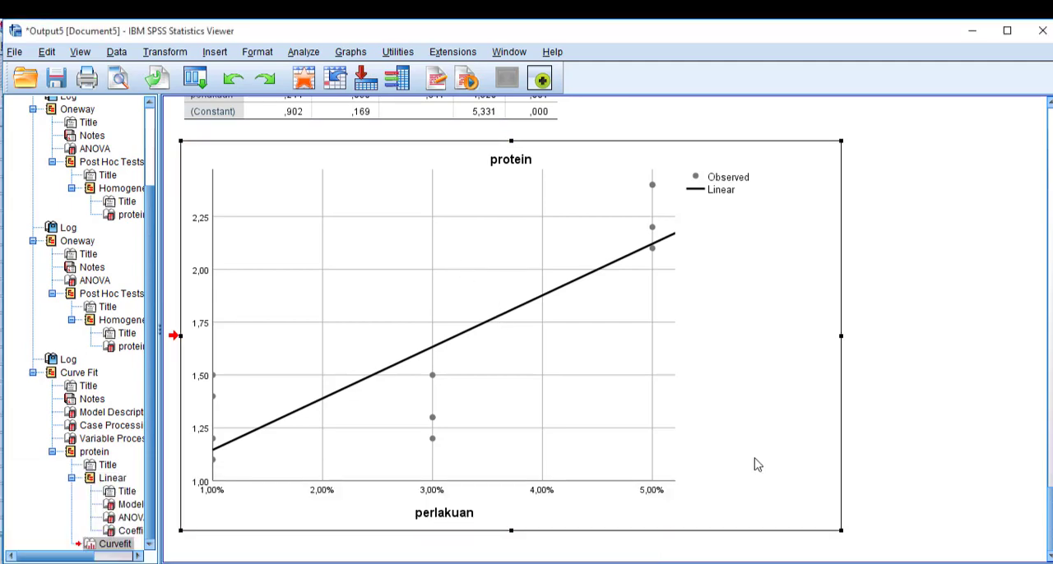
- Open the protein curve-fit chart for editing and add a linear fit line at total
{"action": "double_click", "coordinate": [758, 421]}
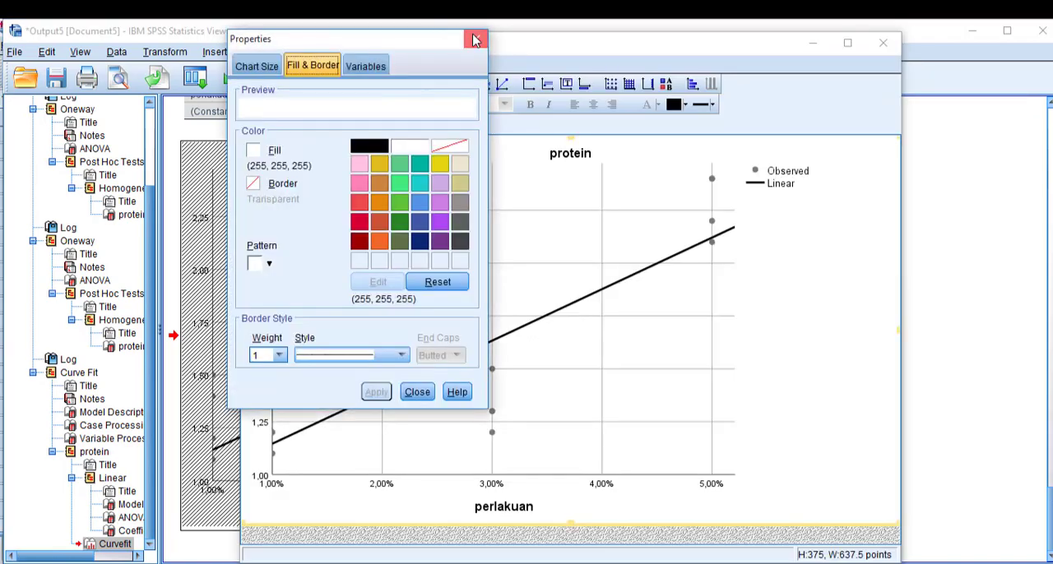
{"action": "left_click", "coordinate": [475, 39]}
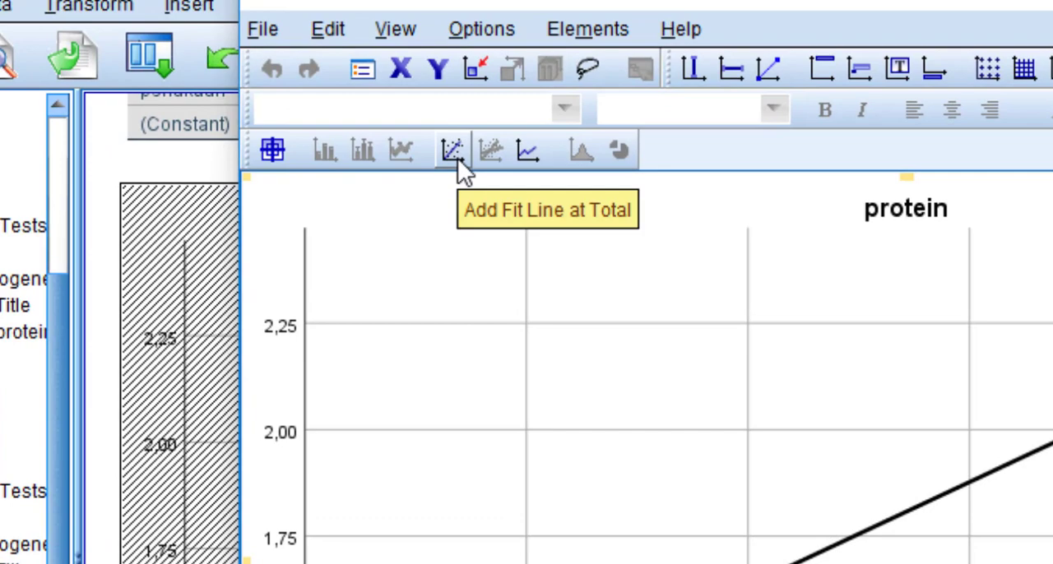
{"action": "left_click", "coordinate": [457, 158]}
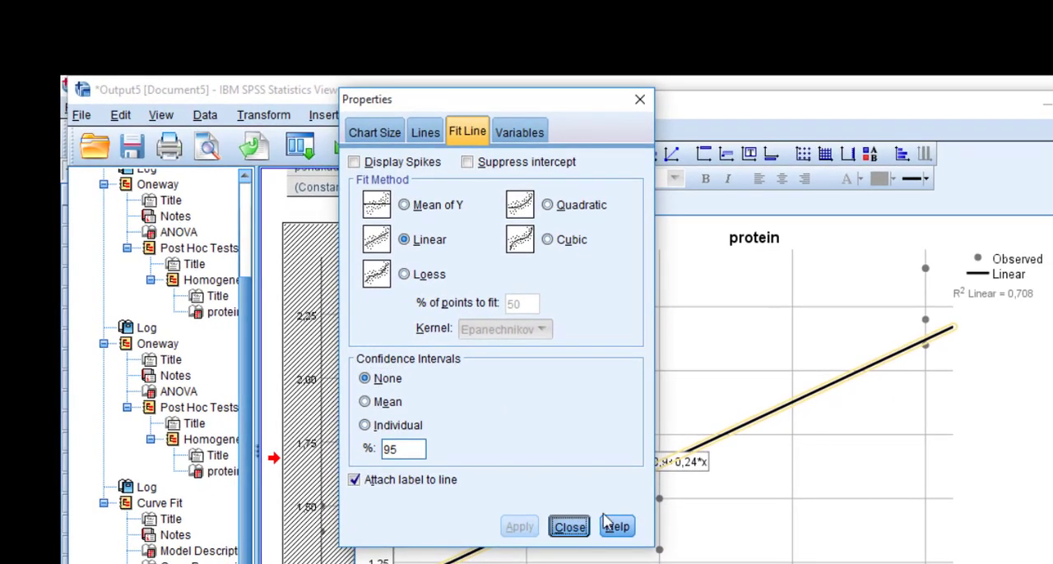
- Close the fit line properties and the Chart Editor to return to the curve-fit output
{"action": "left_click", "coordinate": [575, 562]}
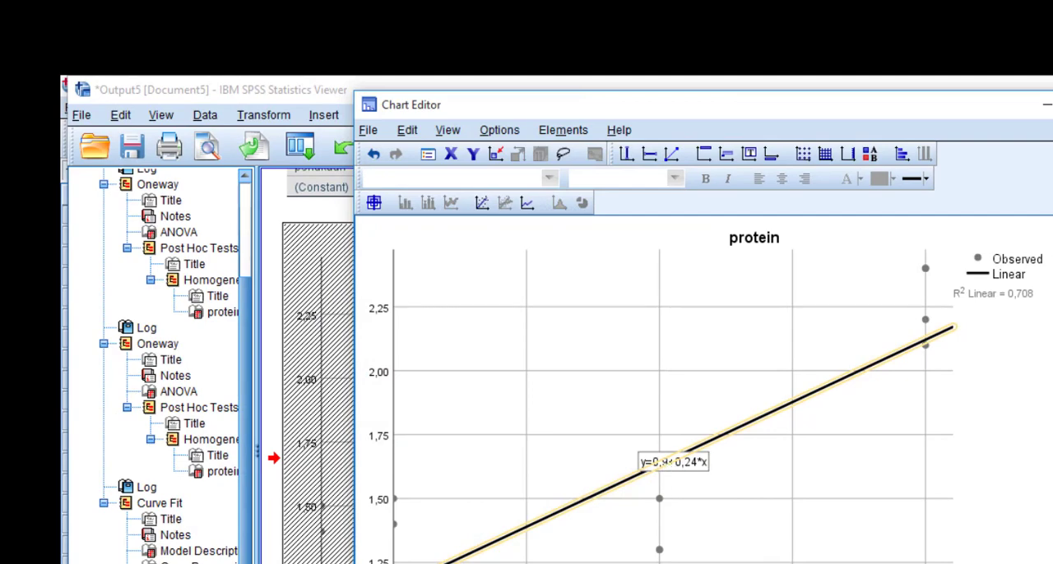
{"action": "key", "text": "alt+F4"}
{"action": "scroll", "coordinate": [904, 412], "scroll_direction": "down", "scroll_amount": 5}
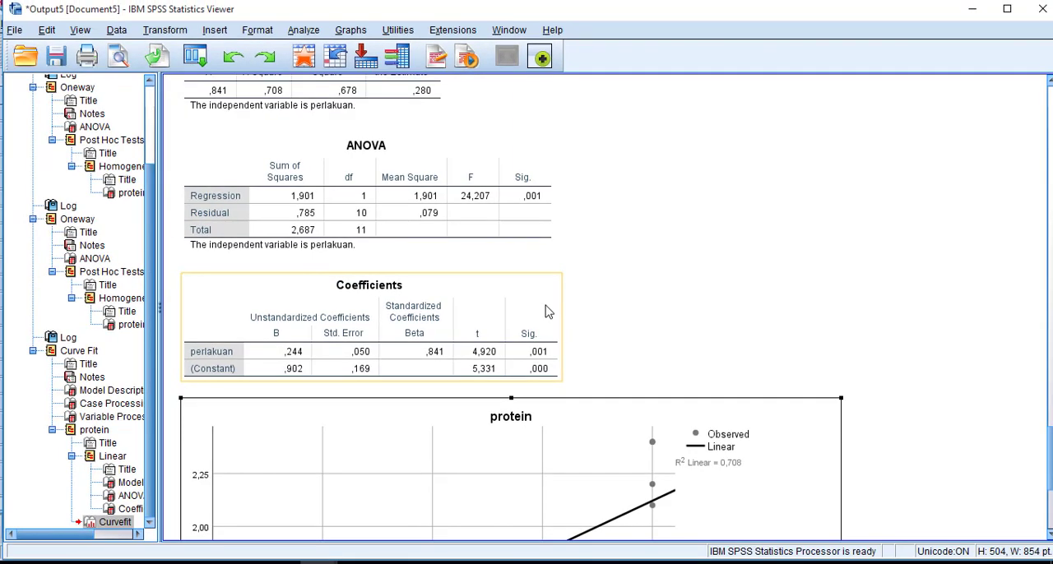
- Copy the fitted protein chart from the SPSS output and paste it into the Word document below the Duncan test interpretation
{"action": "scroll", "coordinate": [540, 302], "scroll_direction": "down", "scroll_amount": 5}
{"action": "right_click", "coordinate": [733, 281]}
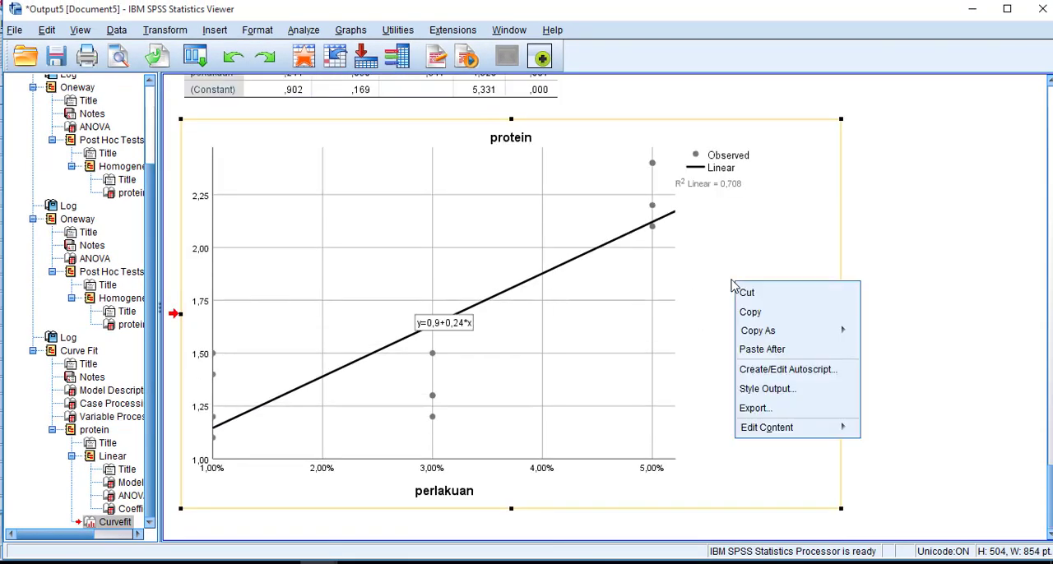
{"action": "left_click", "coordinate": [749, 313]}
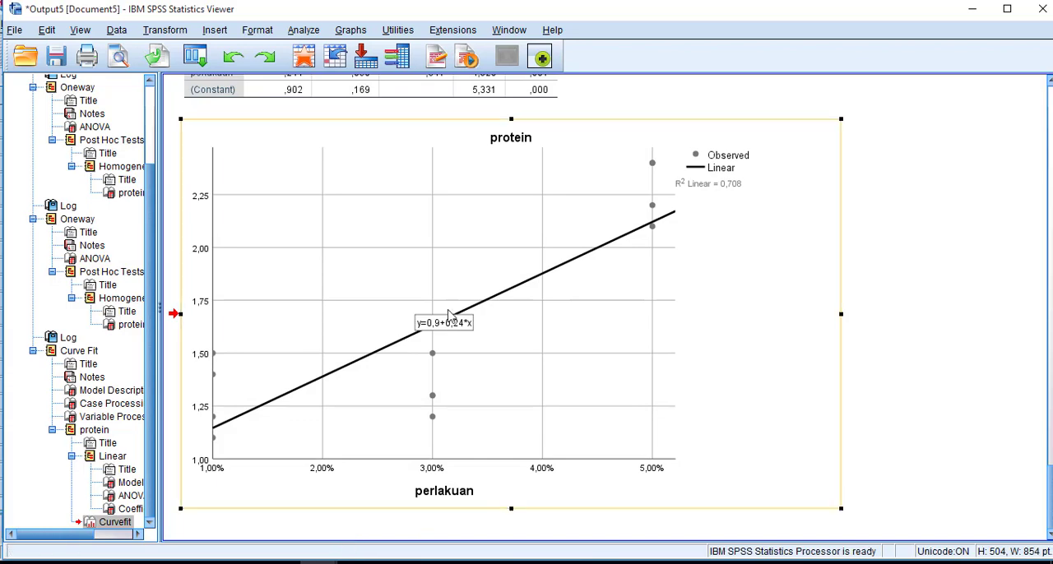
{"action": "key", "text": "alt+Tab"}
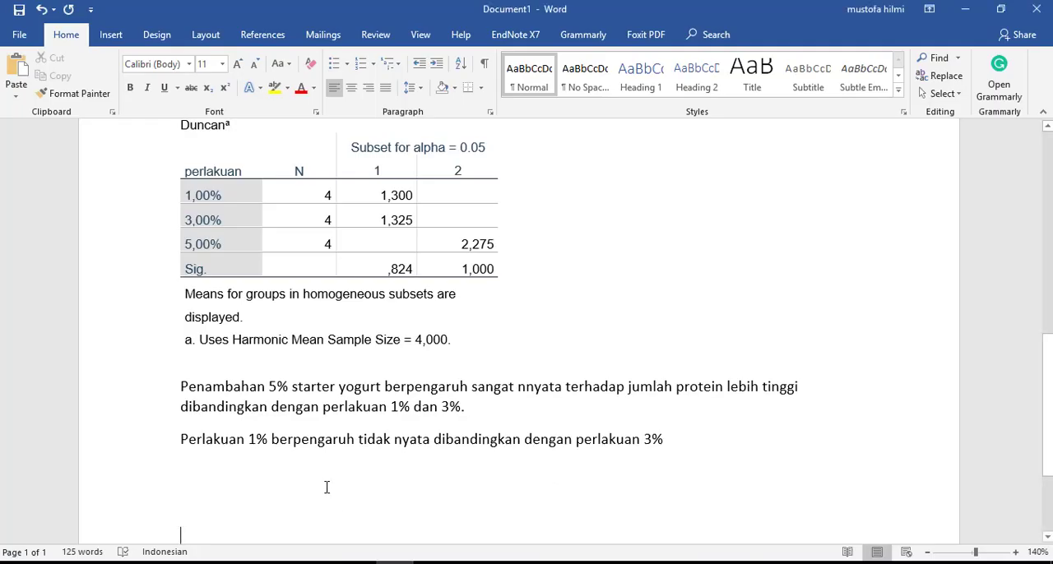
{"action": "key", "text": "ctrl+v"}
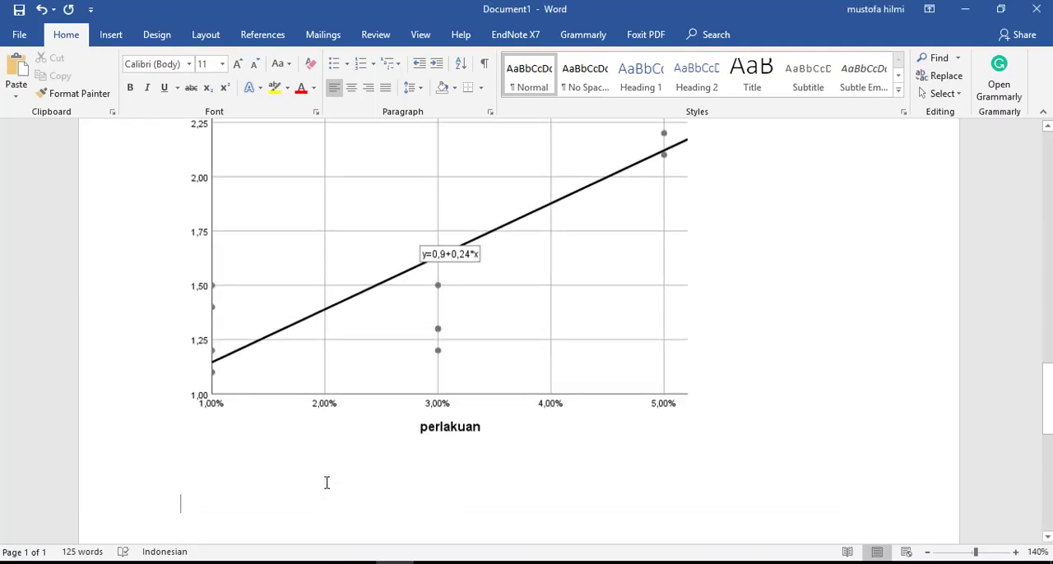
- Begin the interpretation sentence below the pasted chart with "Dari grafik diatas"
{"action": "type", "text": "ber"}
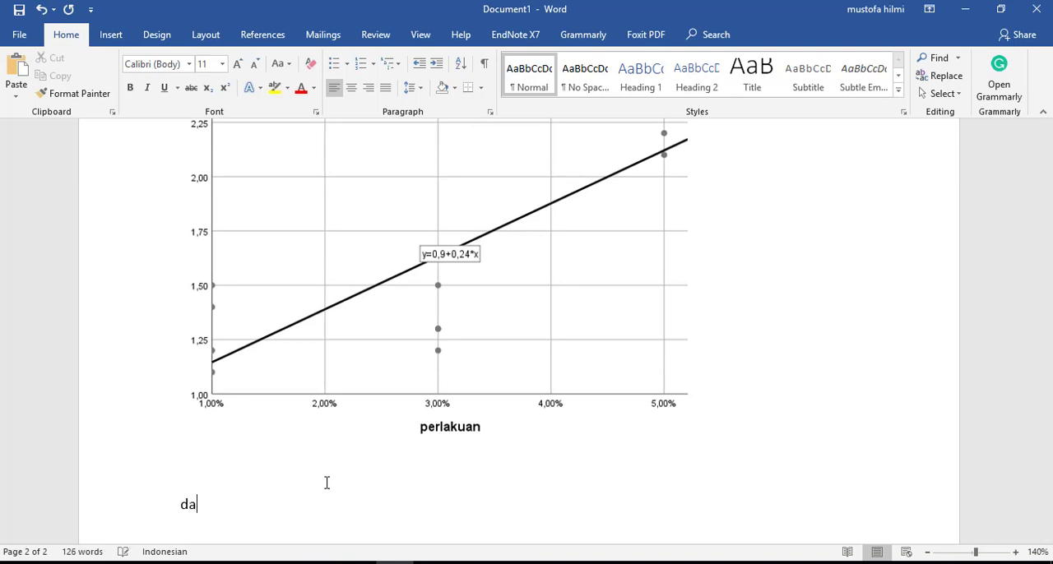
{"action": "type", "text": "i grafik "}
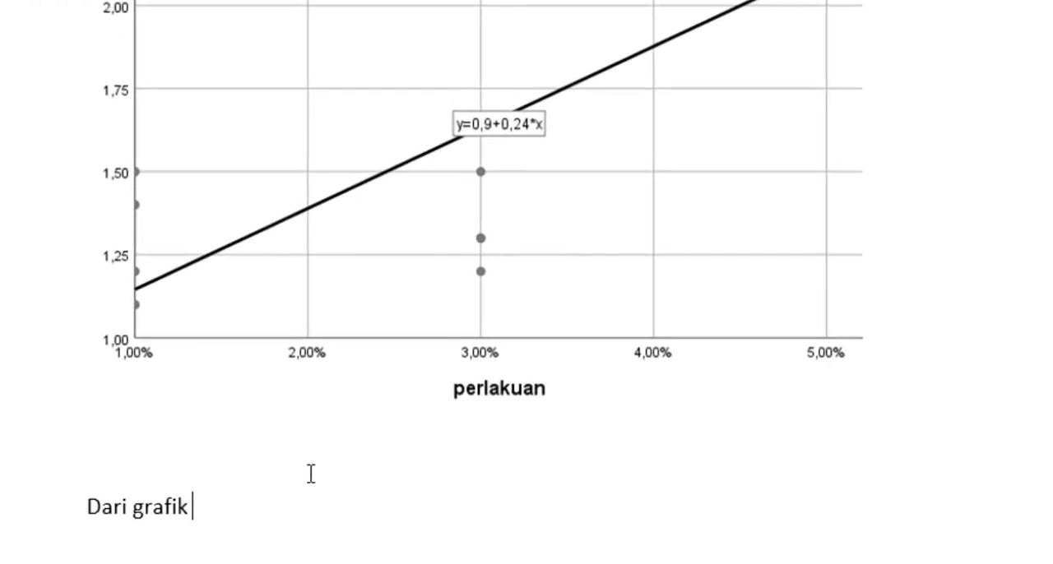
{"action": "type", "text": "diatas "}
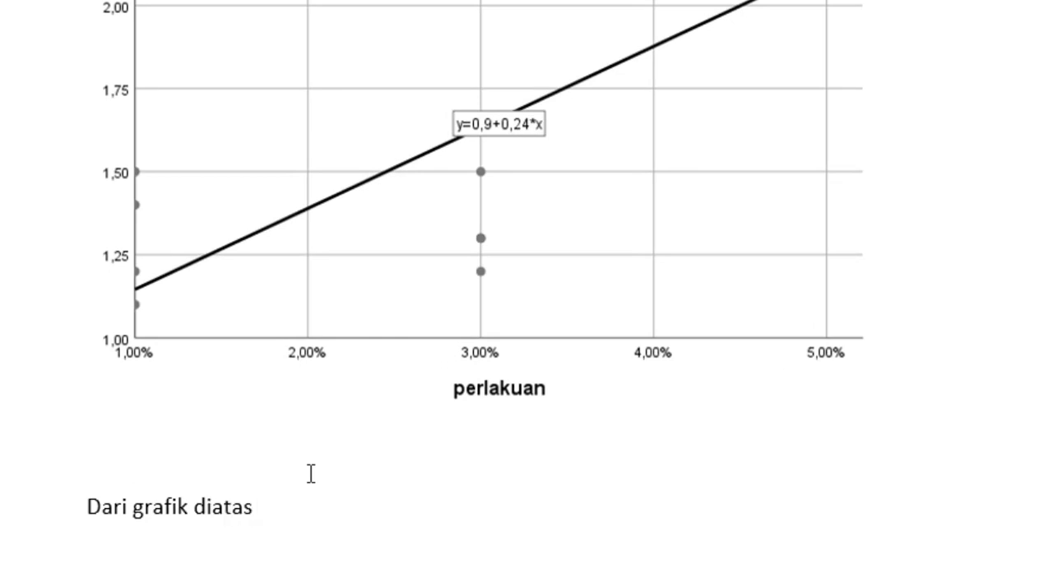
{"action": "type", "text": "bahwasanya"}
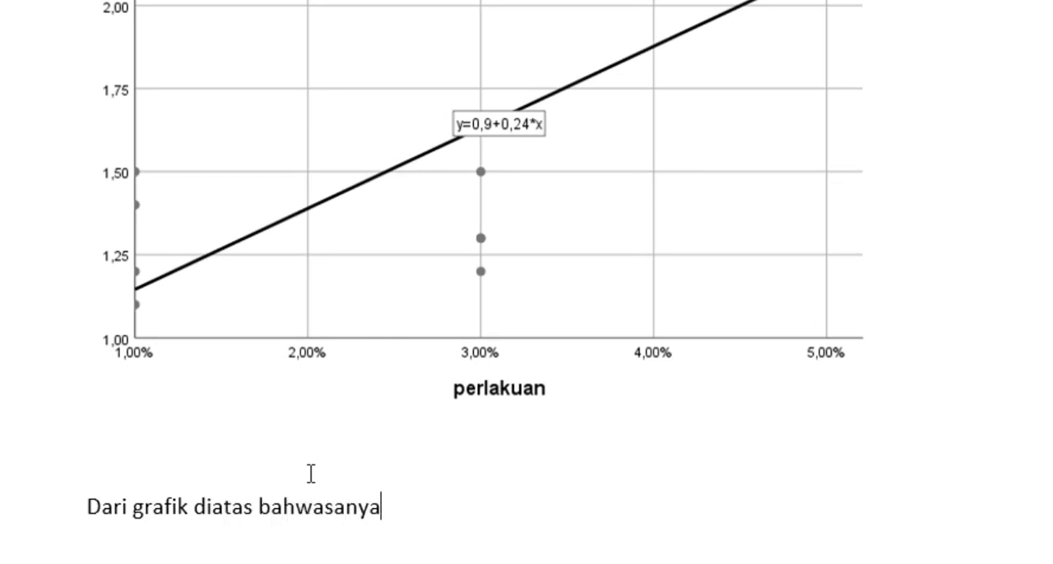
{"action": "type", "text": " penambahan "}
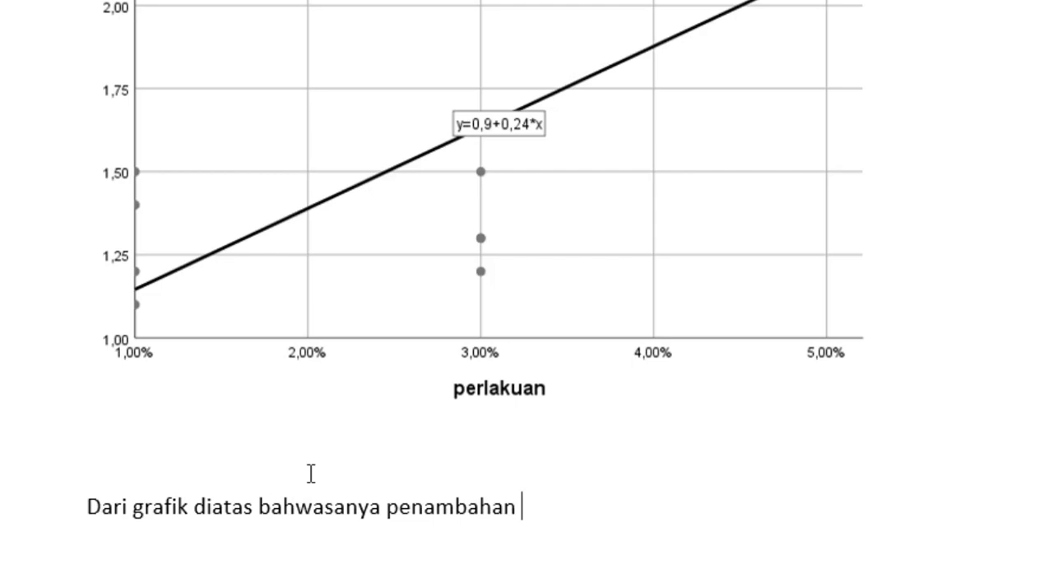
{"action": "type", "text": "starter yo"}
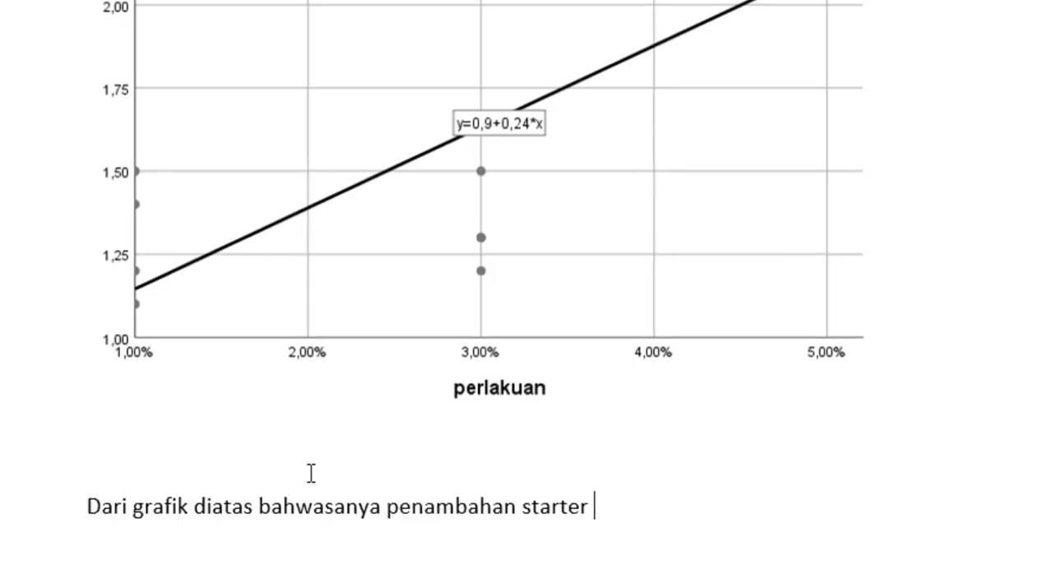
{"action": "key", "text": "BackSpace"}
{"action": "key", "text": "BackSpace"}
{"action": "key", "text": "BackSpace"}
{"action": "key", "text": "BackSpace"}
{"action": "key", "text": "BackSpace"}
{"action": "key", "text": "BackSpace"}
{"action": "key", "text": "BackSpace"}
{"action": "key", "text": "BackSpace"}
{"action": "key", "text": "BackSpace"}
{"action": "key", "text": "BackSpace"}
{"action": "key", "text": "BackSpace"}
{"action": "key", "text": "BackSpace"}
{"action": "key", "text": "BackSpace"}
{"action": "key", "text": "BackSpace"}
{"action": "key", "text": "BackSpace"}
{"action": "key", "text": "BackSpace"}
{"action": "key", "text": "BackSpace"}
{"action": "key", "text": "BackSpace"}
{"action": "key", "text": "BackSpace"}
{"action": "key", "text": "BackSpace"}
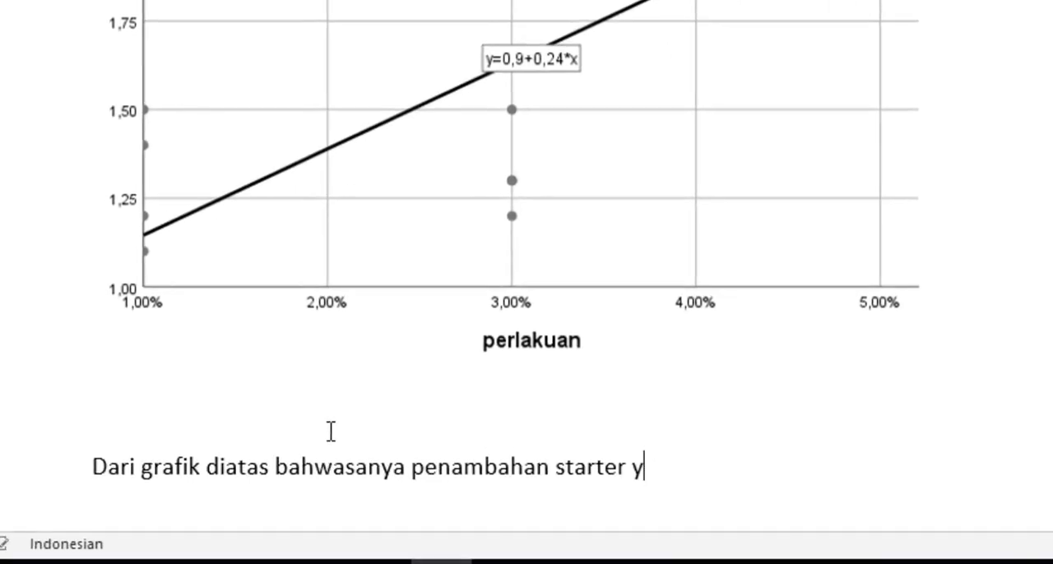
{"action": "key", "text": "BackSpace"}
{"action": "key", "text": "BackSpace"}
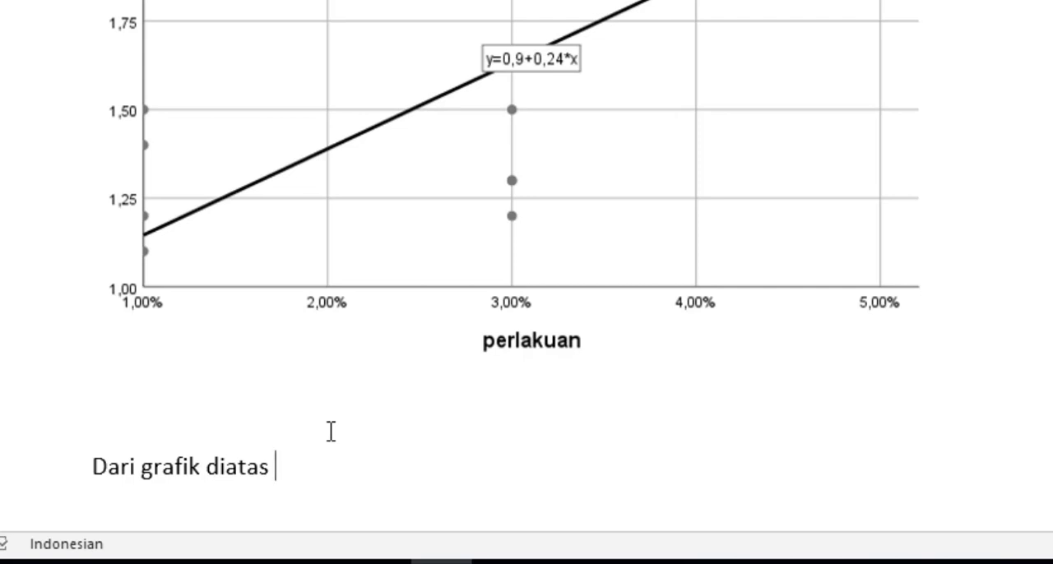
- Continue the chart interpretation after "Dari grafik diatas" with "dapat dilihat semakin tinggi"
{"action": "type", "text": "dapat dil"}
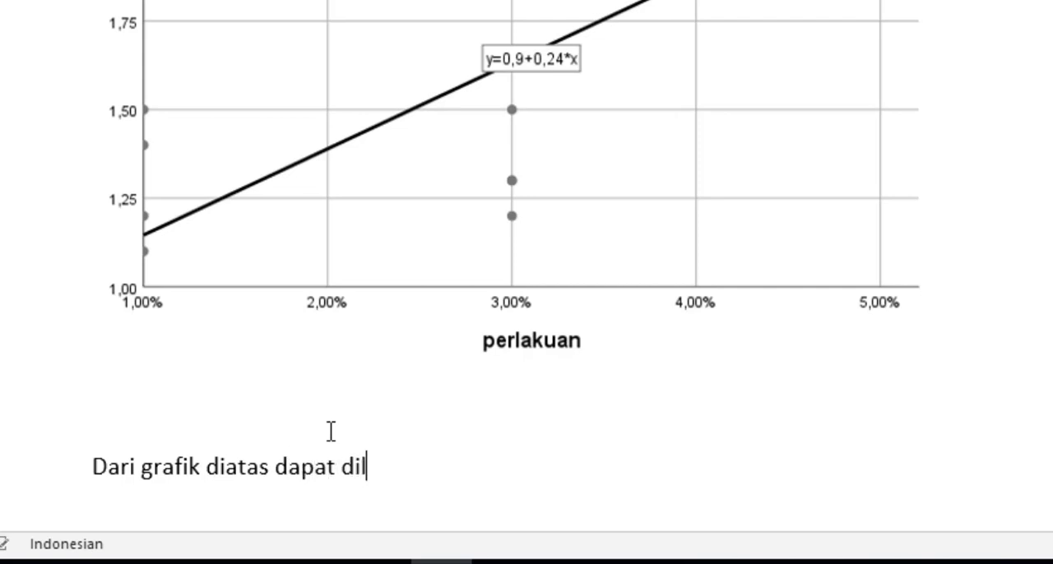
{"action": "type", "text": "ihat "}
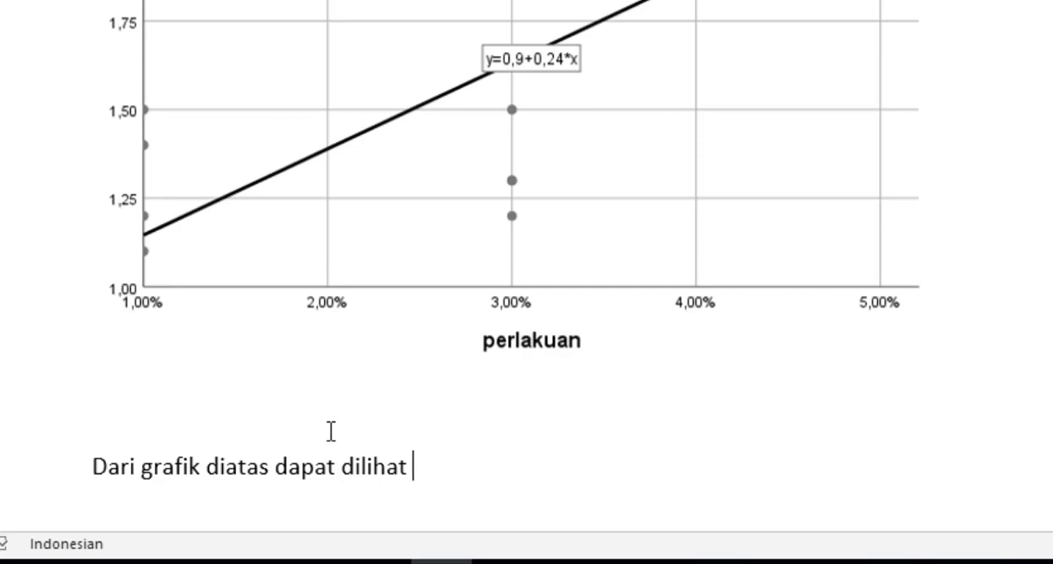
{"action": "type", "text": "semakin tinggi"}
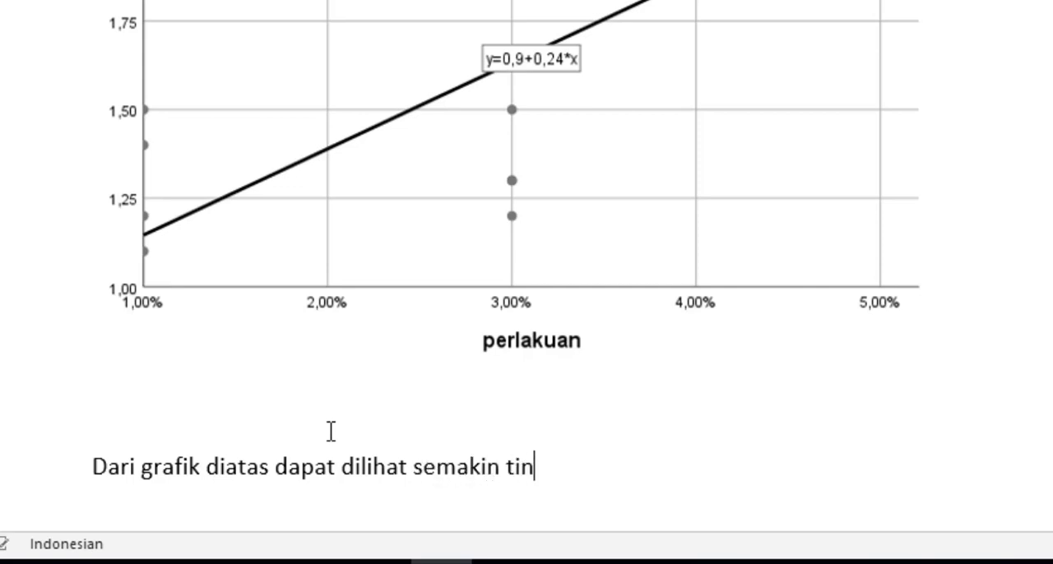